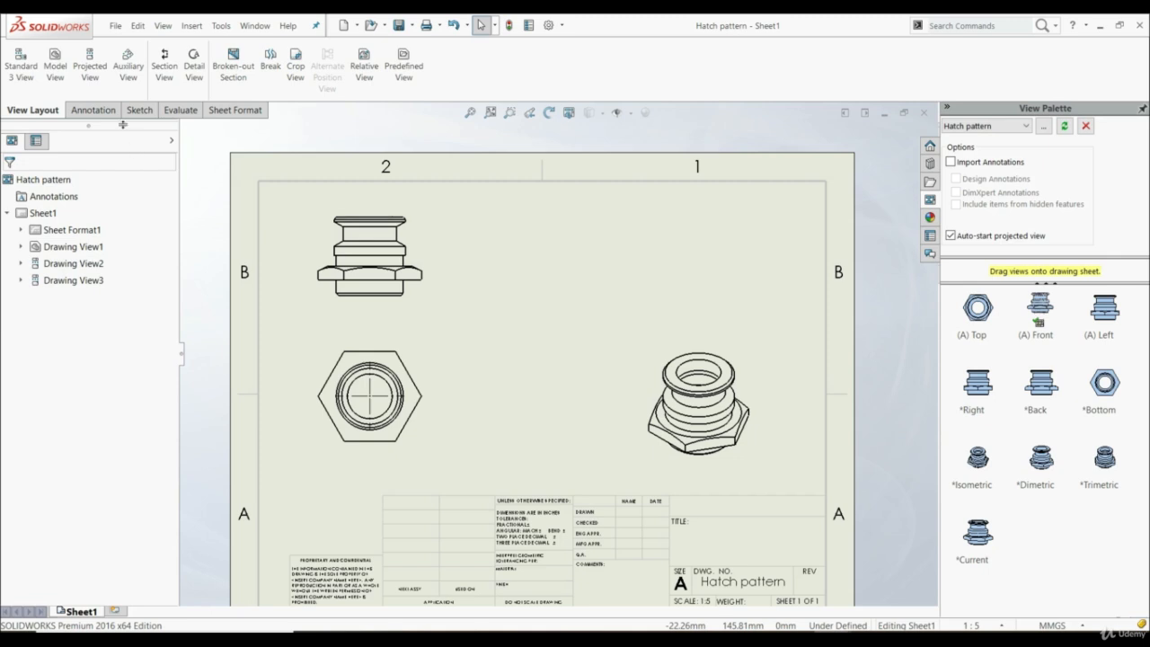
- Create a section view of the side view with a vertical cutting line through its centre, placed beside it
{"action": "left_click", "coordinate": [79, 112]}
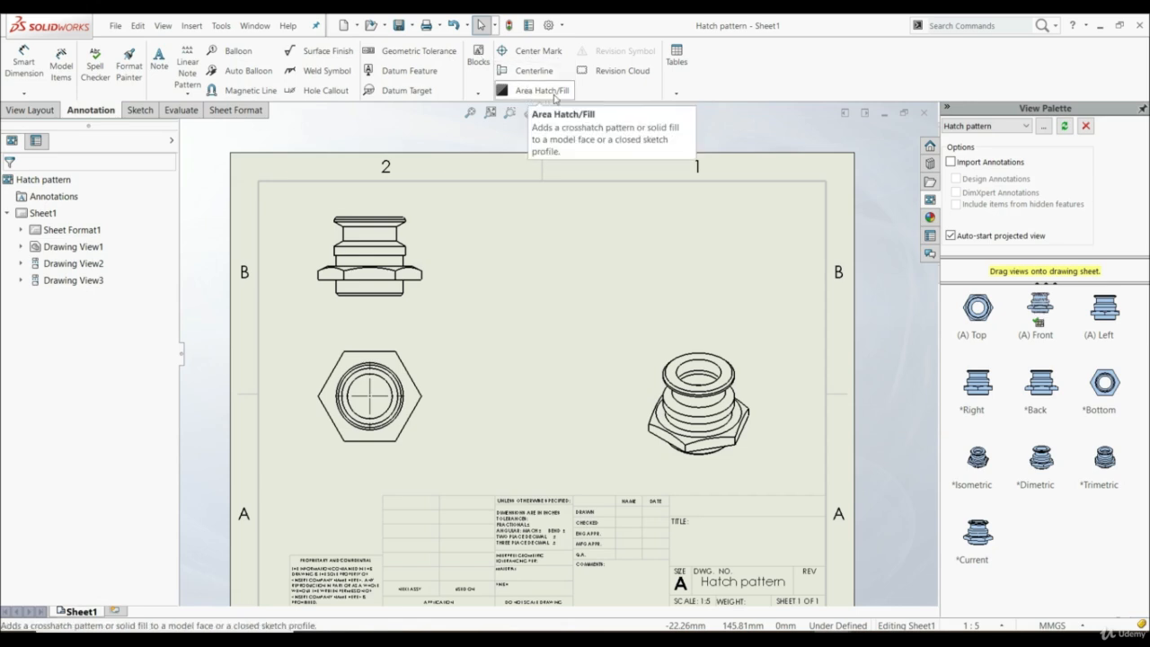
{"action": "left_click", "coordinate": [52, 110]}
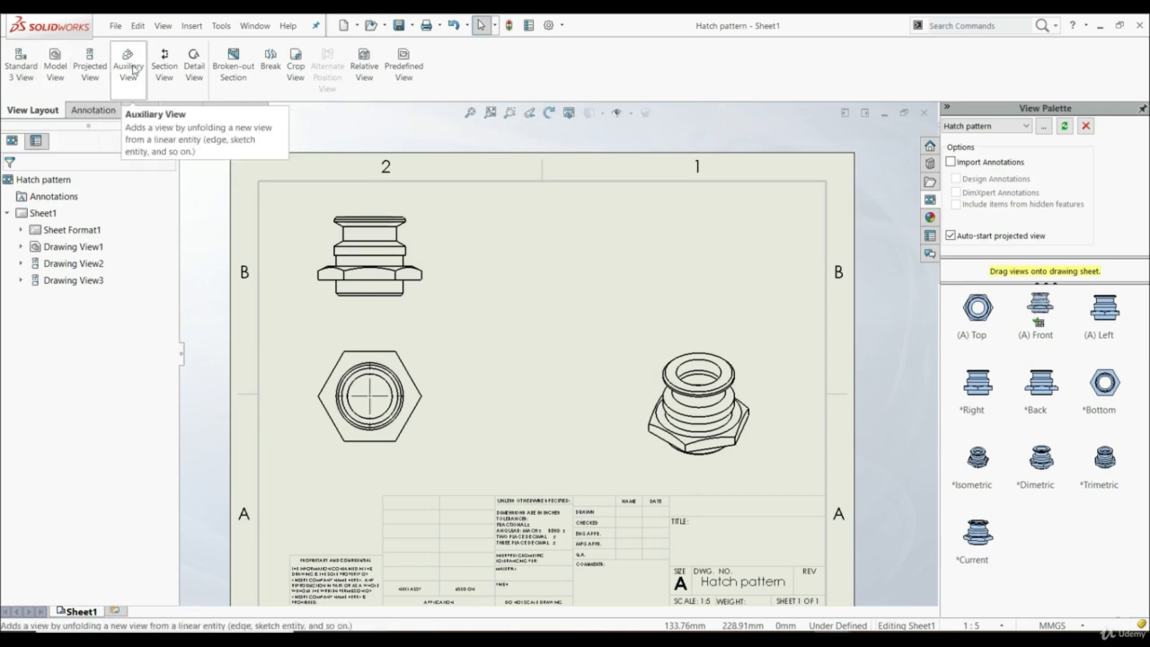
{"action": "left_click", "coordinate": [165, 66]}
{"action": "scroll", "coordinate": [323, 211], "scroll_direction": "down", "scroll_amount": 2}
{"action": "scroll", "coordinate": [323, 207], "scroll_direction": "down", "scroll_amount": 1}
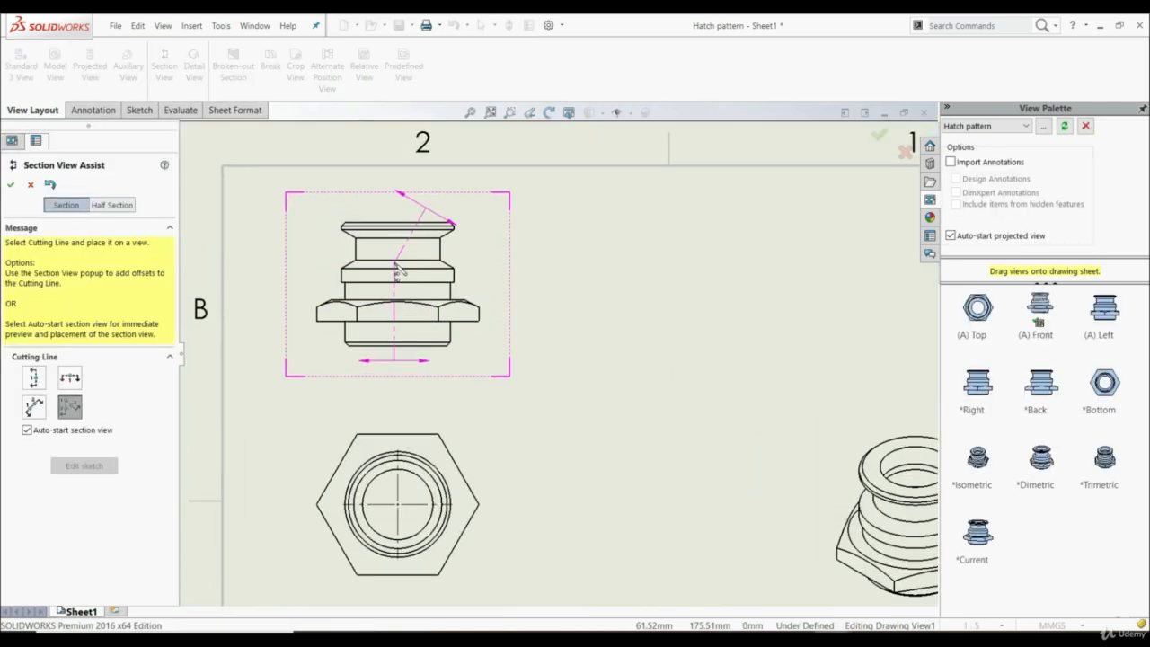
{"action": "left_click", "coordinate": [34, 378]}
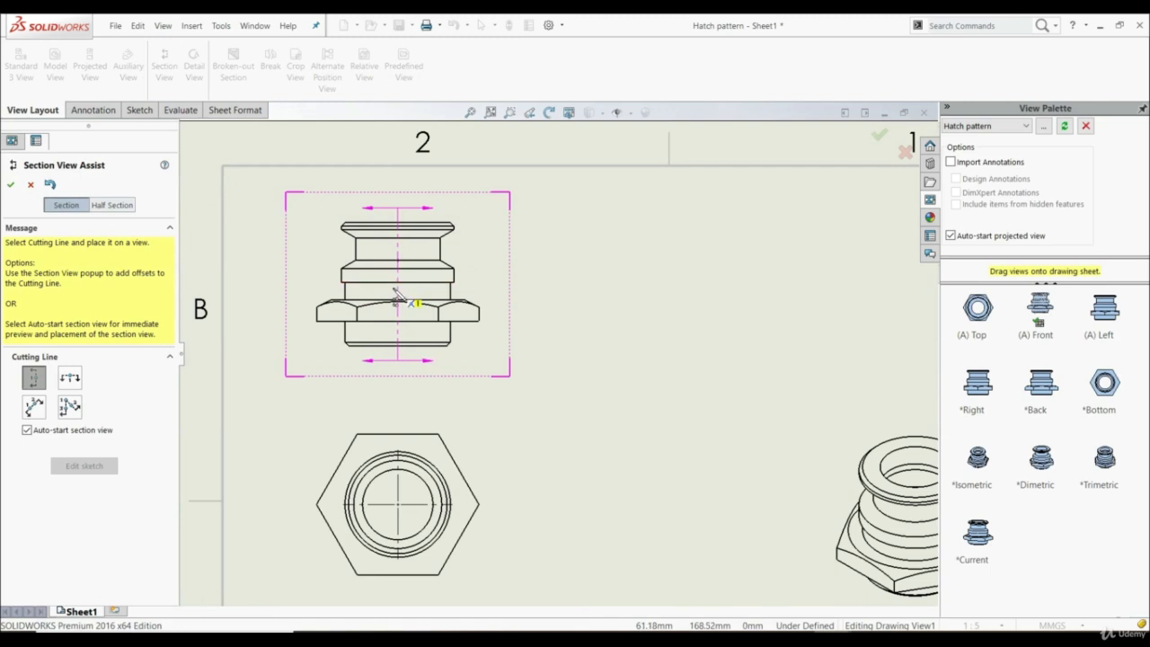
{"action": "left_click", "coordinate": [398, 296]}
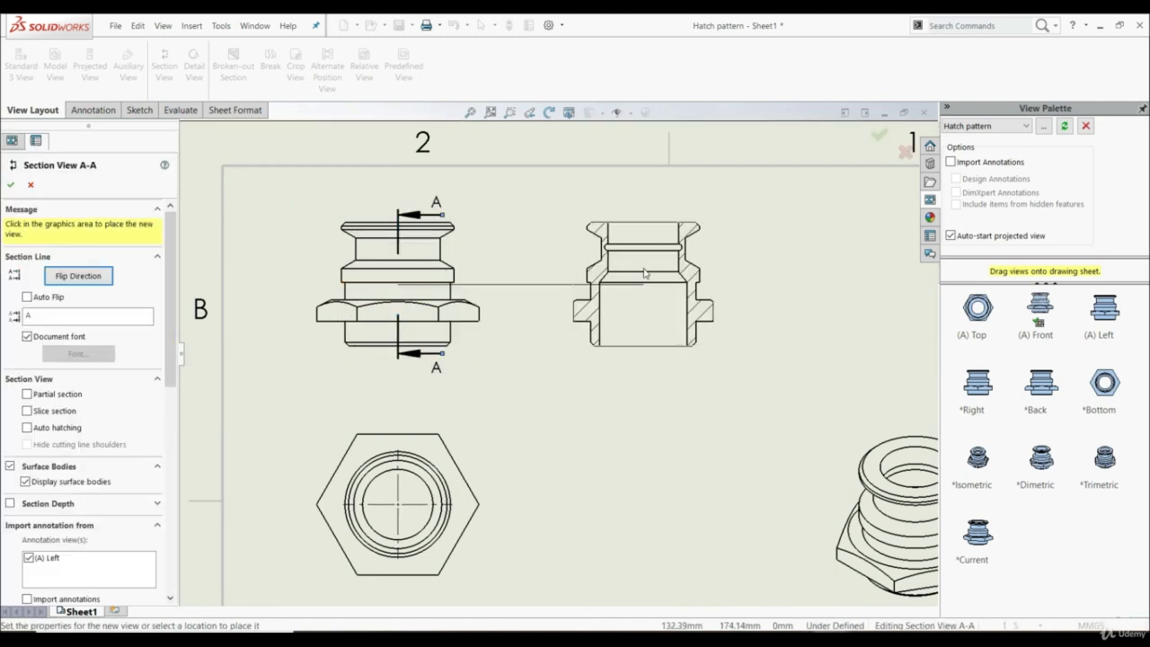
{"action": "left_click", "coordinate": [644, 274]}
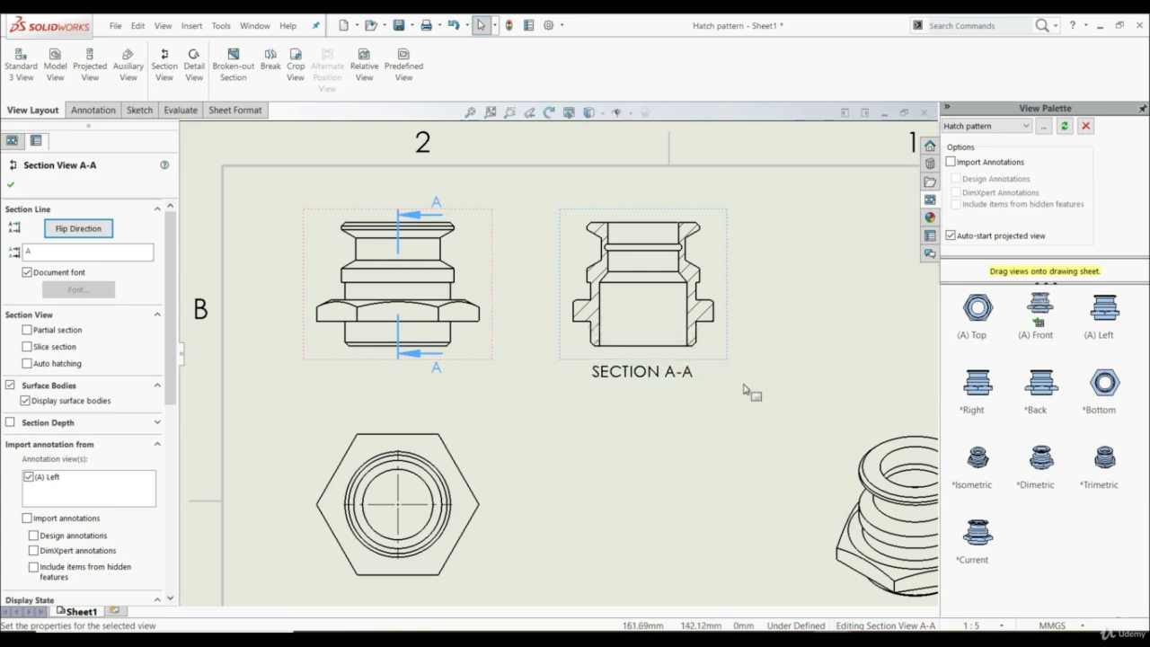
{"action": "left_click", "coordinate": [11, 184]}
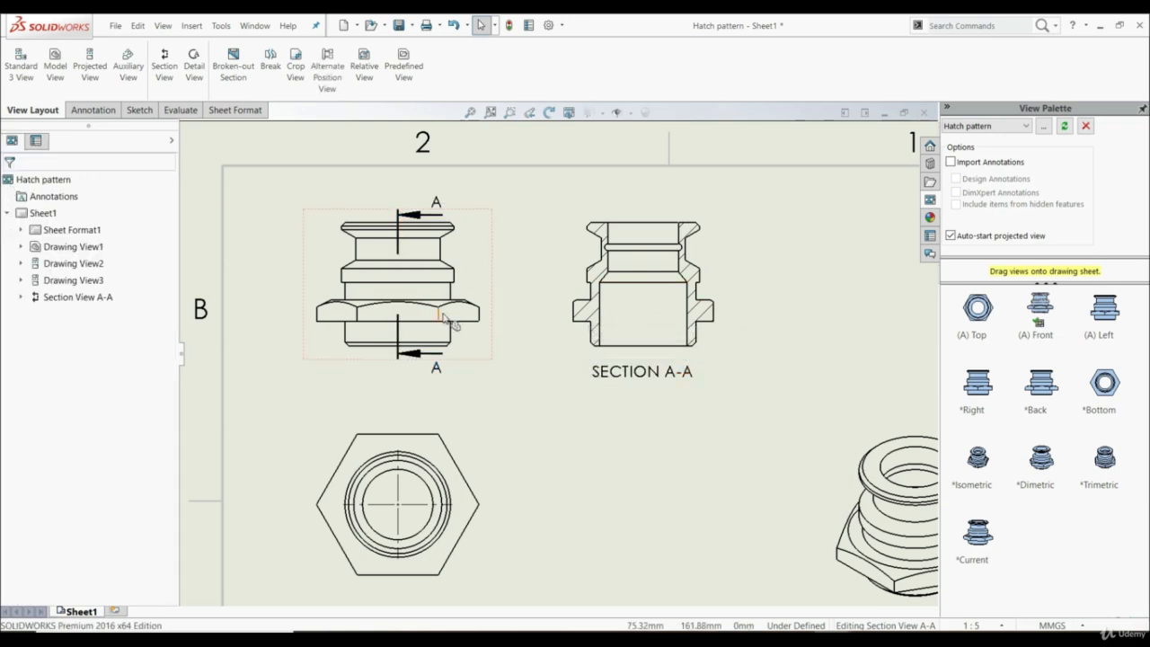
- Add a broken-out section 20 mm deep to the hexagonal view, bounded by a closed spline around its right side
{"action": "left_click", "coordinate": [241, 78]}
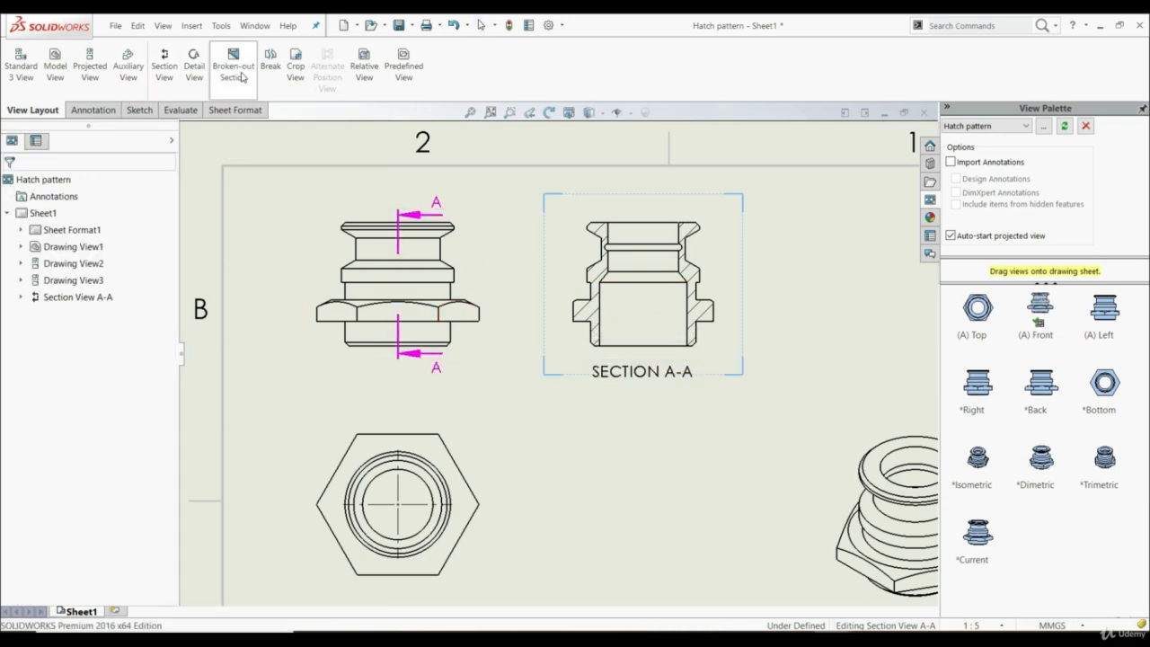
{"action": "scroll", "coordinate": [456, 436], "scroll_direction": "up", "scroll_amount": 3}
{"action": "scroll", "coordinate": [502, 456], "scroll_direction": "down", "scroll_amount": 2}
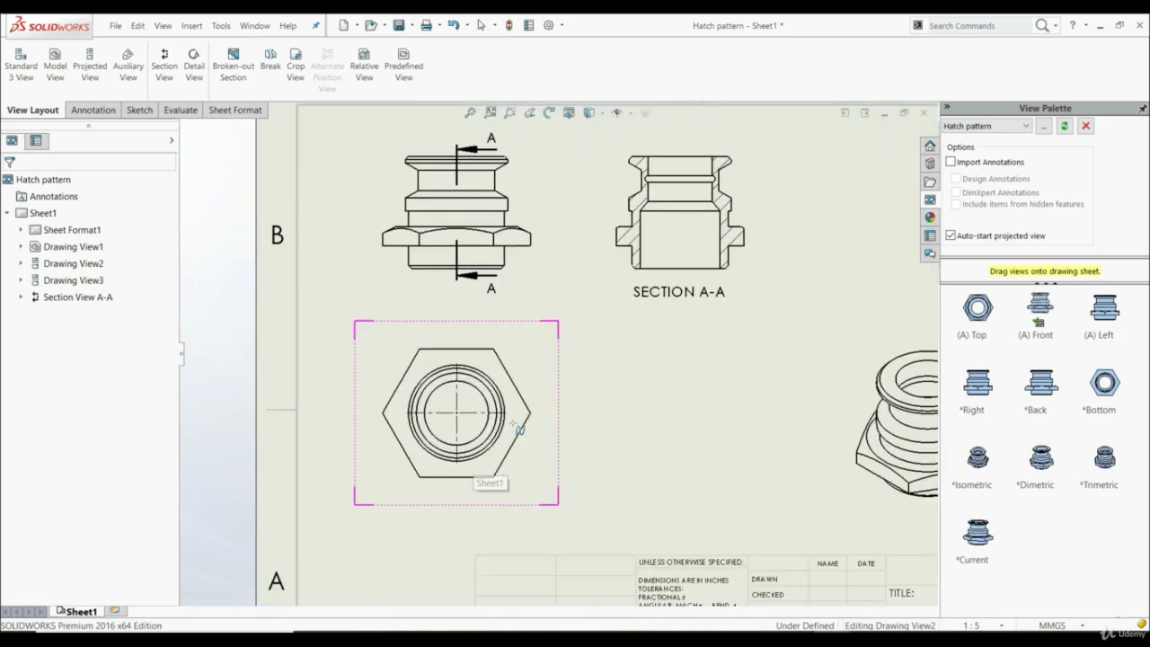
{"action": "left_click", "coordinate": [535, 370]}
{"action": "left_click", "coordinate": [456, 389]}
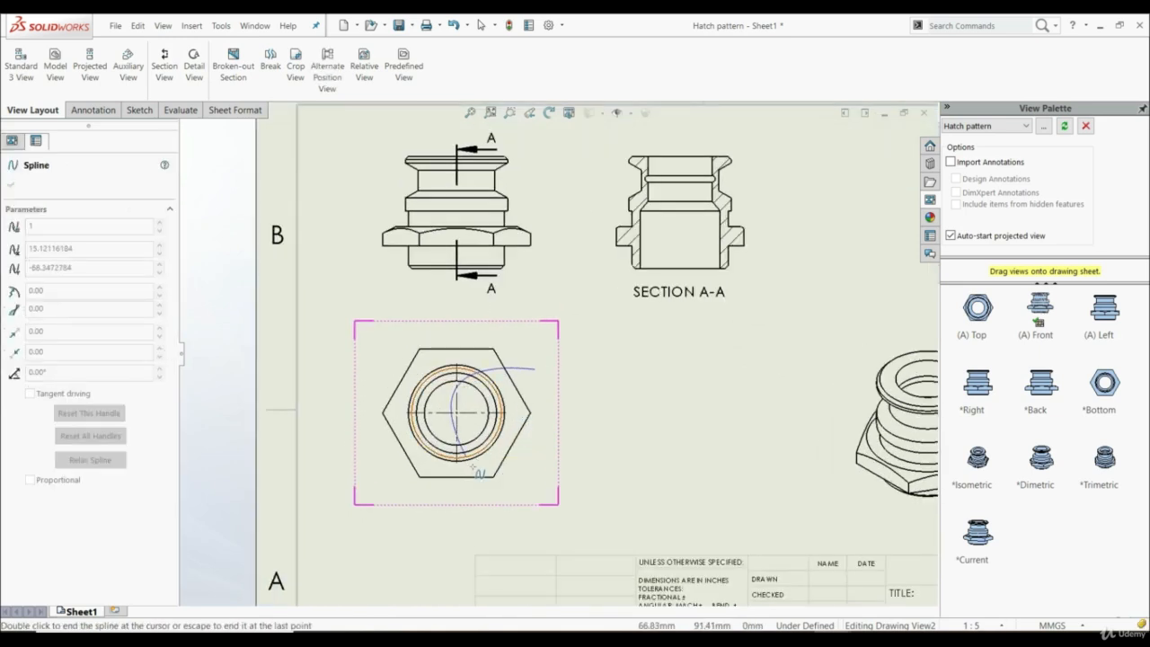
{"action": "left_click", "coordinate": [493, 478]}
{"action": "left_click", "coordinate": [587, 490]}
{"action": "left_click", "coordinate": [536, 370]}
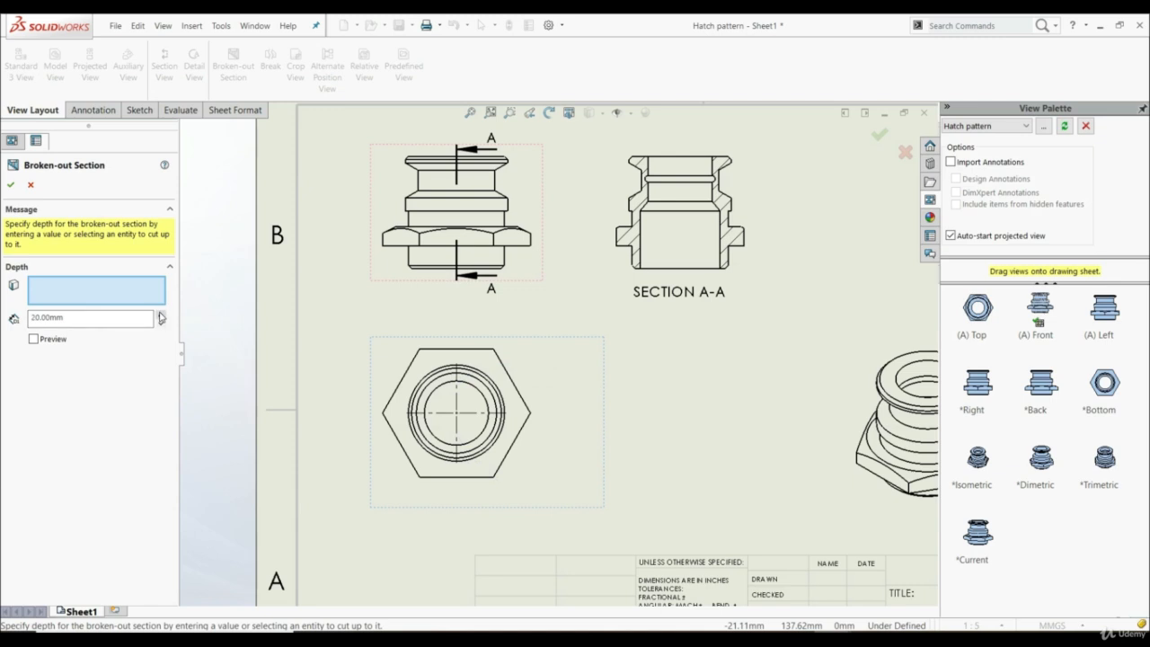
{"action": "left_click", "coordinate": [11, 184]}
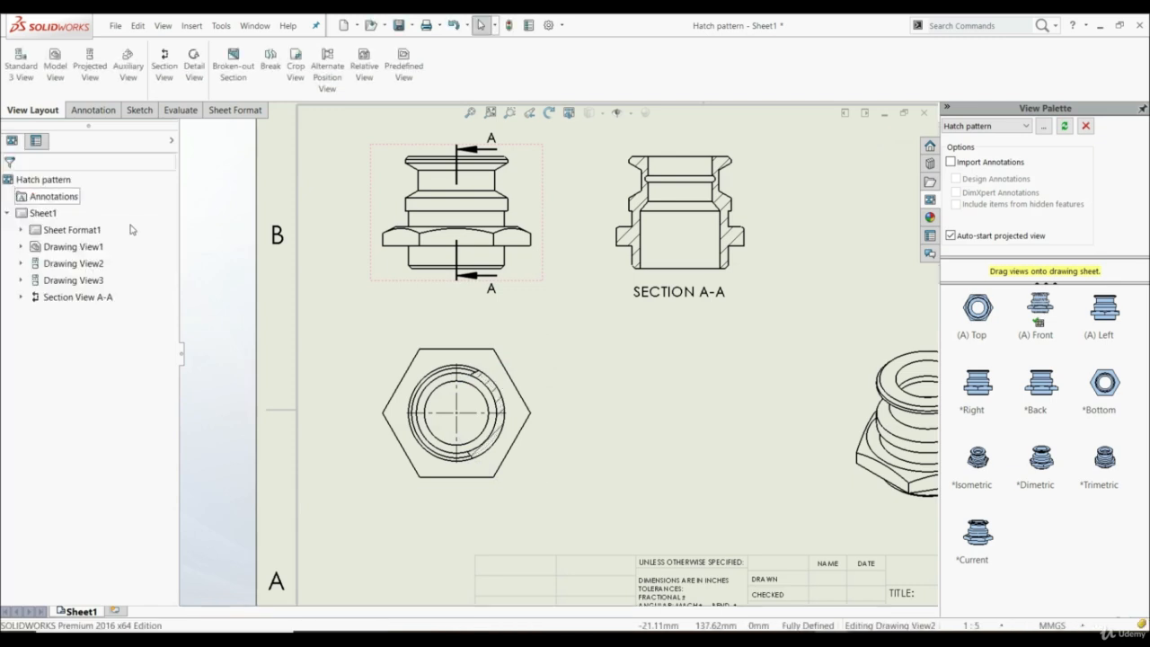
- Create an aligned section view of the hexagonal view, bent at the bore centre with one leg angled up-right and one straight down, placed beside it
{"action": "scroll", "coordinate": [504, 435], "scroll_direction": "down", "scroll_amount": 1}
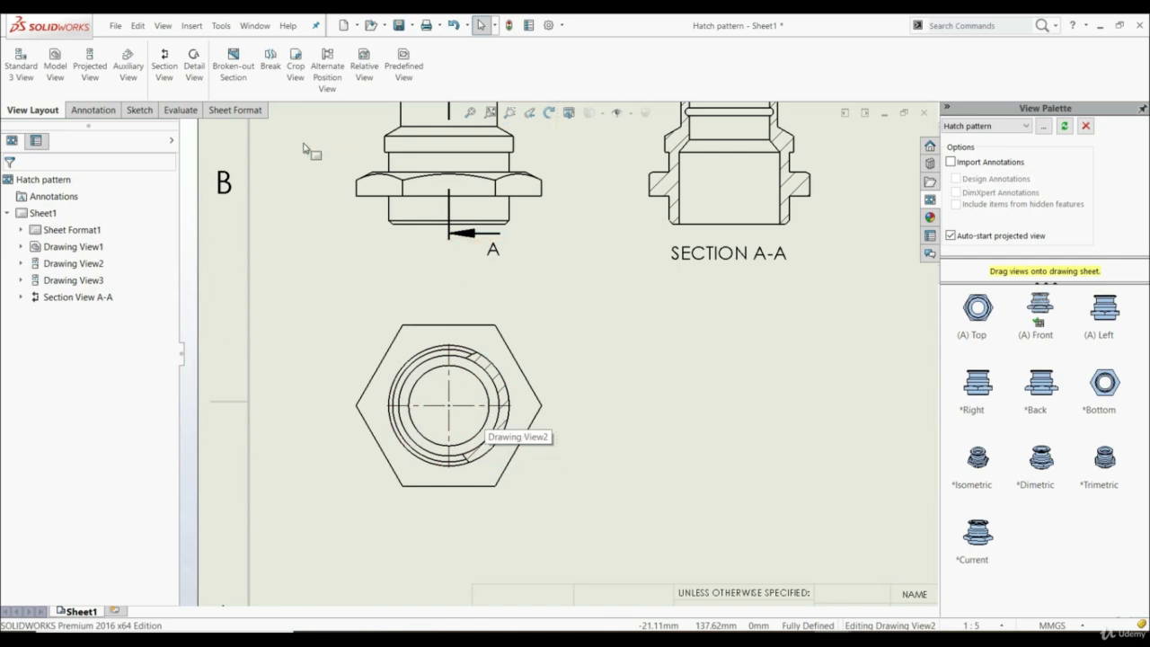
{"action": "left_click", "coordinate": [164, 68]}
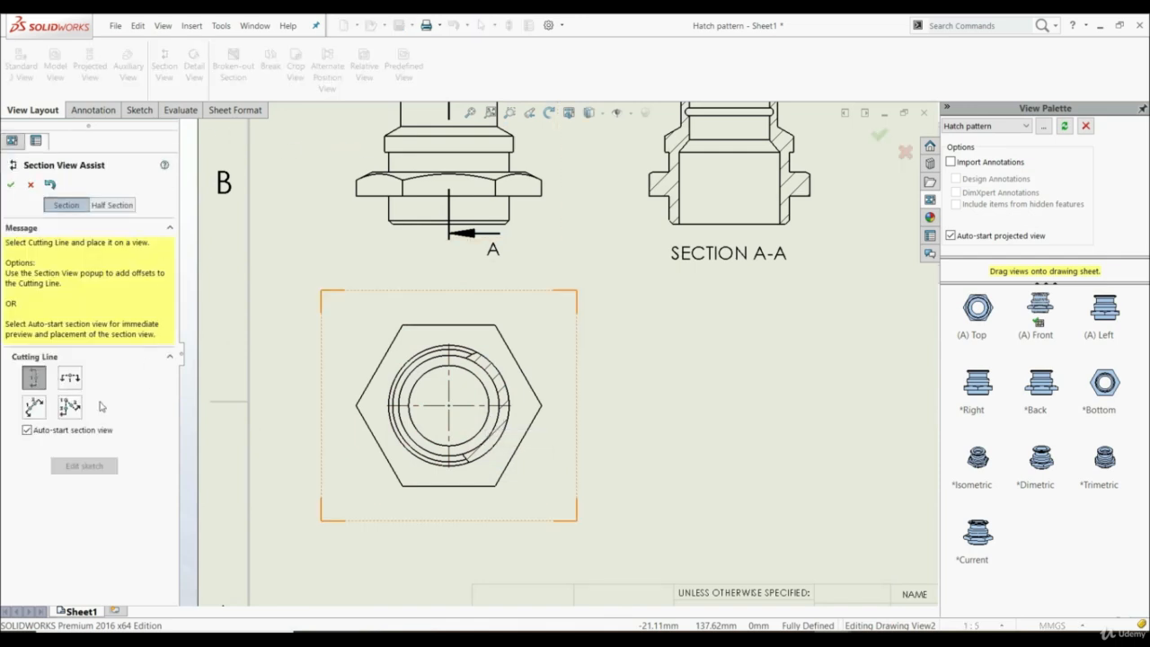
{"action": "left_click", "coordinate": [71, 409]}
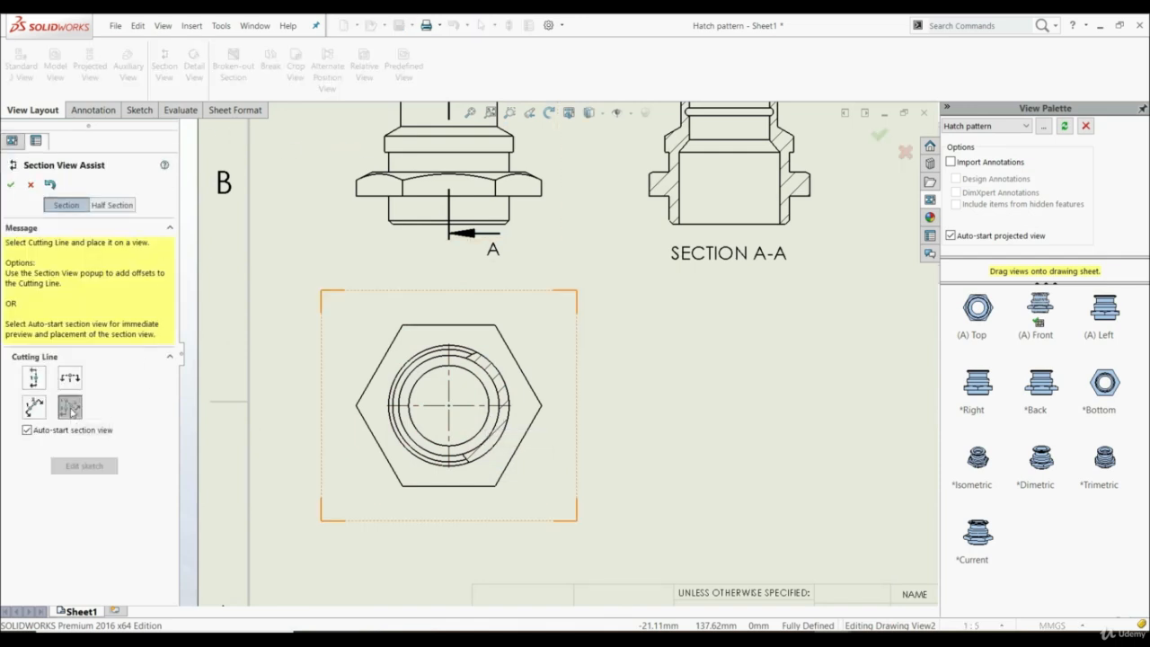
{"action": "left_click", "coordinate": [448, 405]}
{"action": "left_click", "coordinate": [500, 329]}
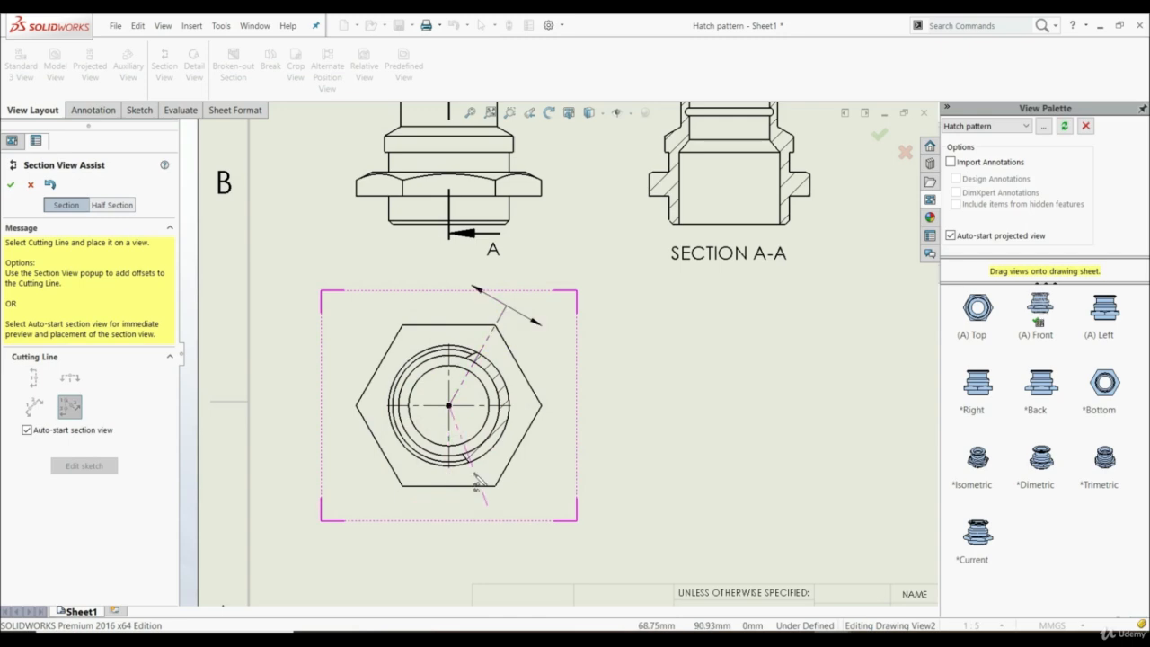
{"action": "left_click", "coordinate": [449, 496]}
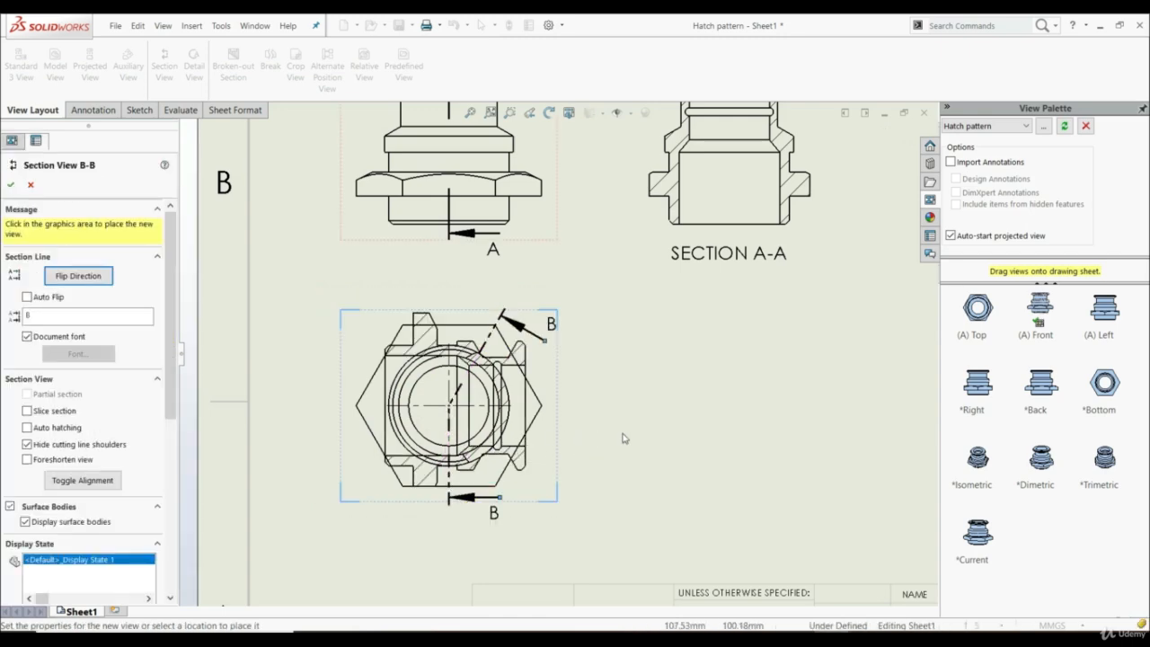
{"action": "left_click", "coordinate": [688, 409]}
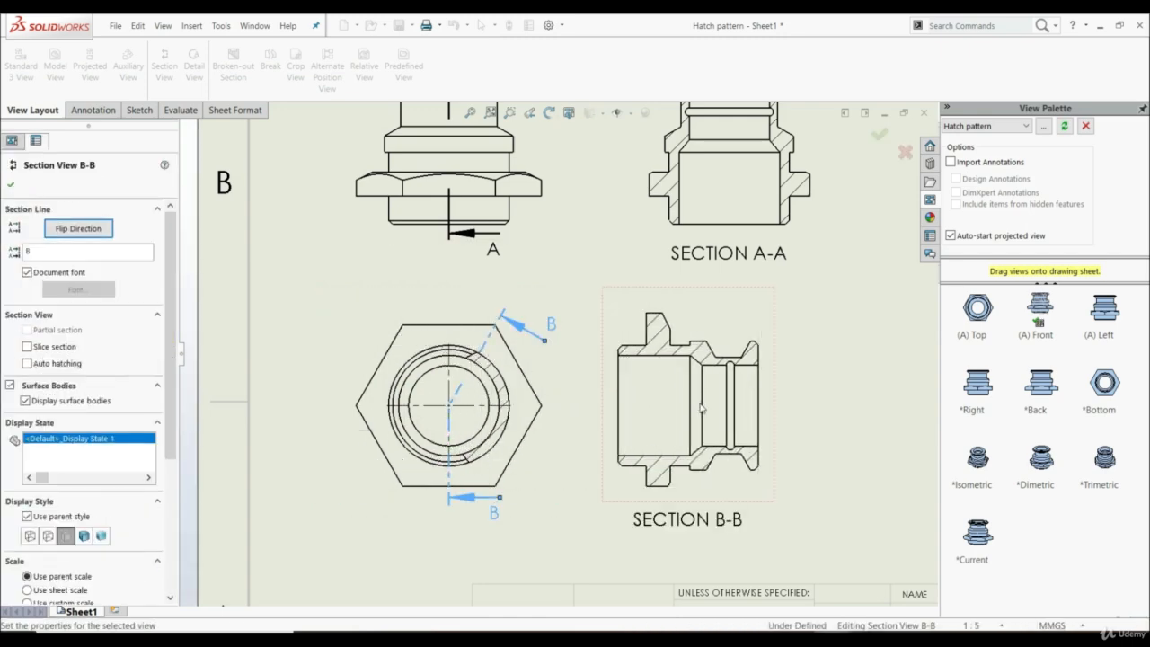
{"action": "key", "text": "f"}
{"action": "scroll", "coordinate": [679, 384], "scroll_direction": "down", "scroll_amount": 3}
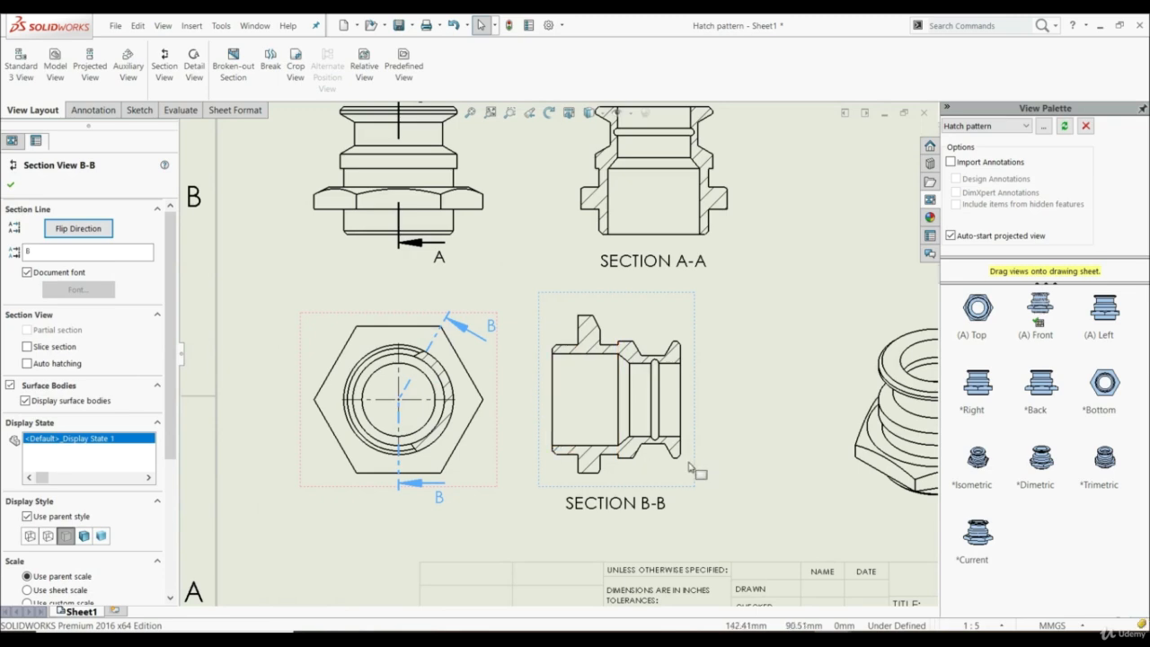
{"action": "scroll", "coordinate": [660, 423], "scroll_direction": "up", "scroll_amount": 3}
{"action": "scroll", "coordinate": [519, 248], "scroll_direction": "down", "scroll_amount": 2}
{"action": "left_click", "coordinate": [11, 186]}
- Start an Area Hatch/Fill, preview the Solid and None types, and set the type back to Hatch
{"action": "left_click", "coordinate": [92, 110]}
{"action": "scroll", "coordinate": [495, 342], "scroll_direction": "up", "scroll_amount": 1}
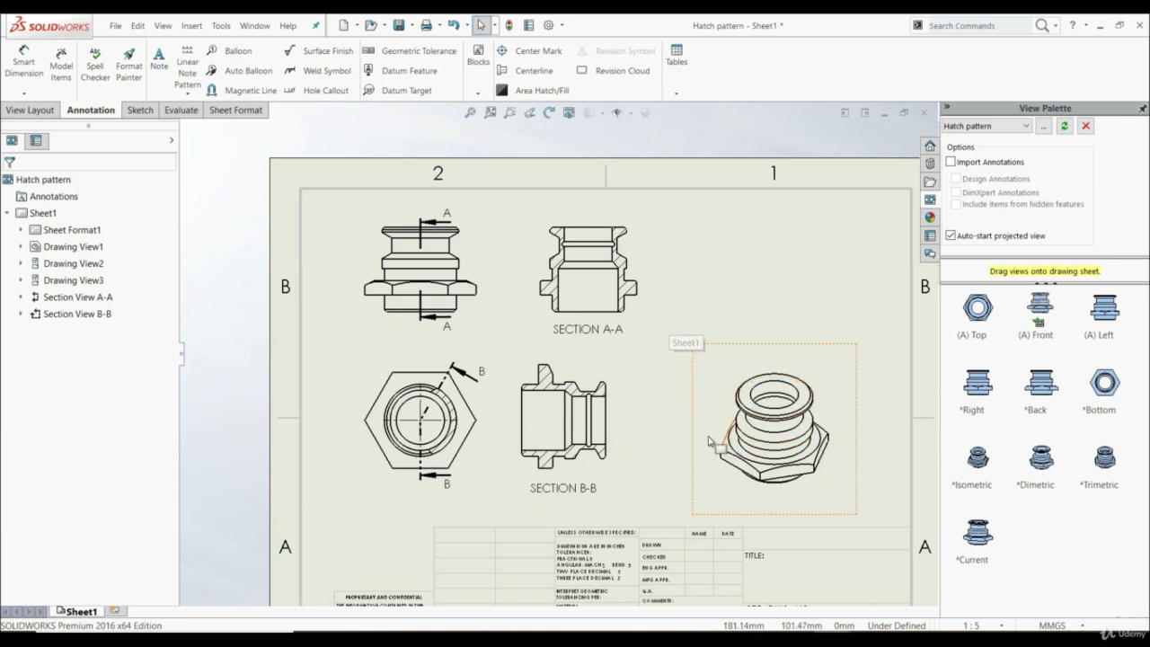
{"action": "left_click", "coordinate": [532, 92]}
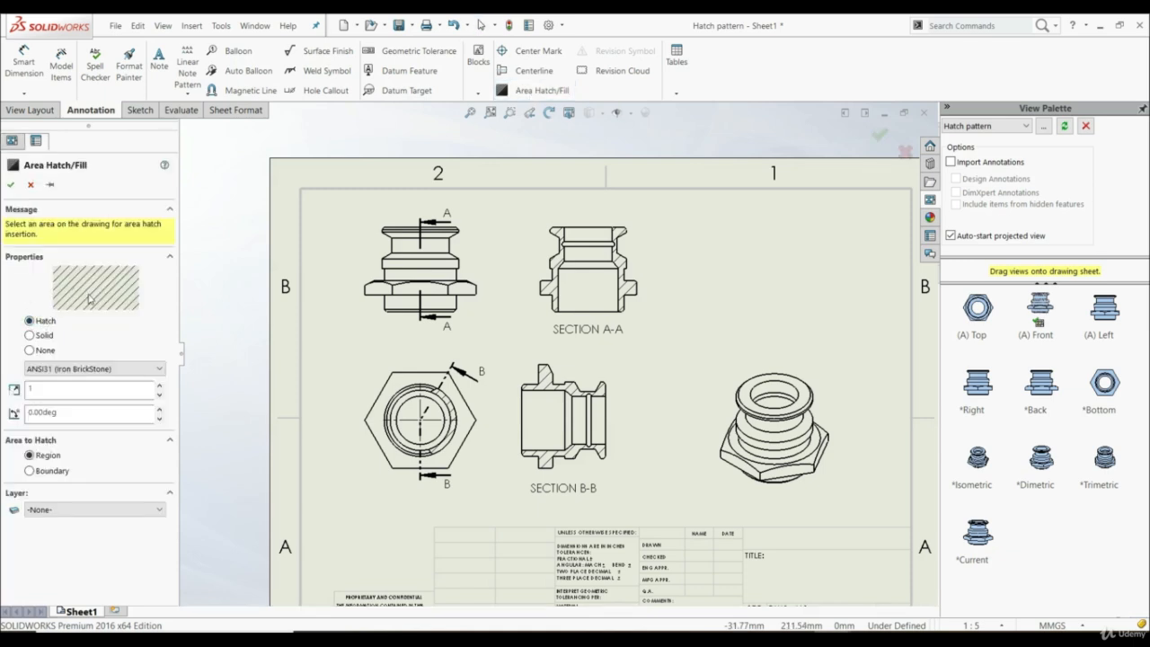
{"action": "left_click", "coordinate": [30, 335]}
{"action": "left_click", "coordinate": [29, 350]}
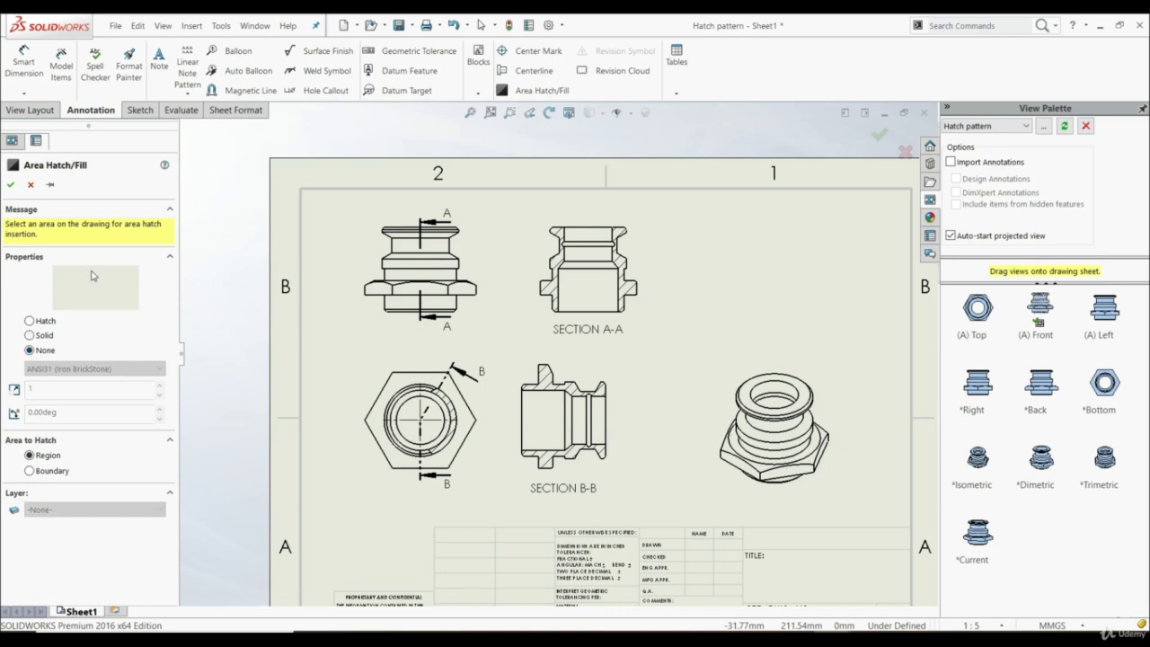
{"action": "left_click", "coordinate": [32, 321]}
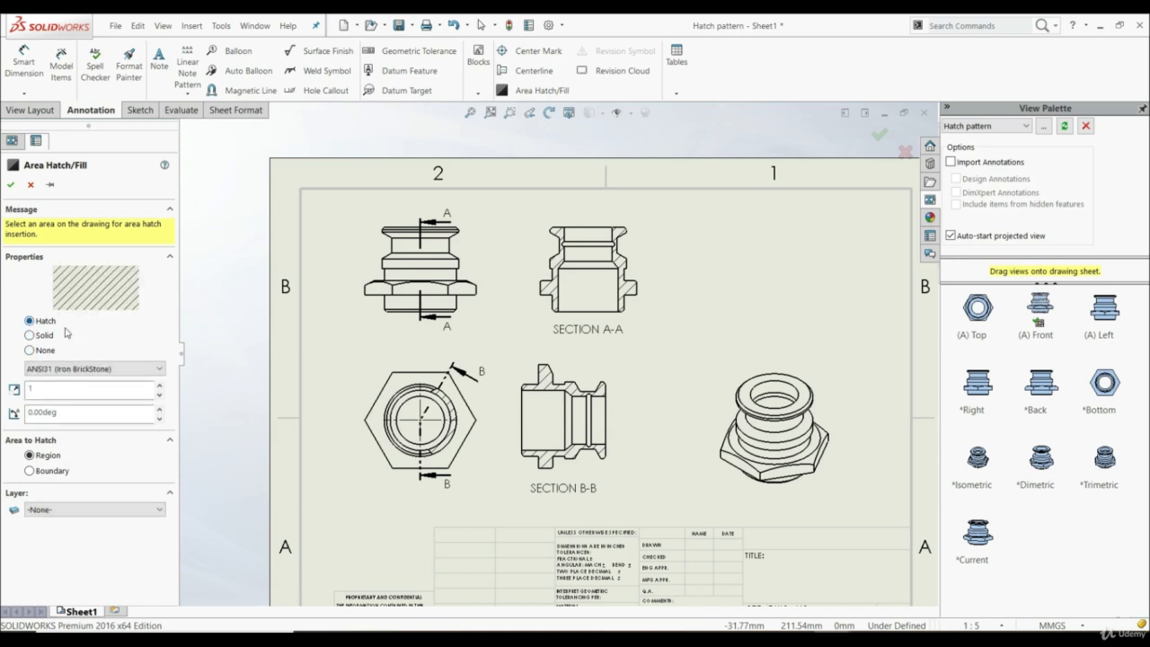
- Preview the DIN 128 Metals hatch pattern, then set the pattern to ISO (Bronze Brass)
{"action": "left_click", "coordinate": [104, 369]}
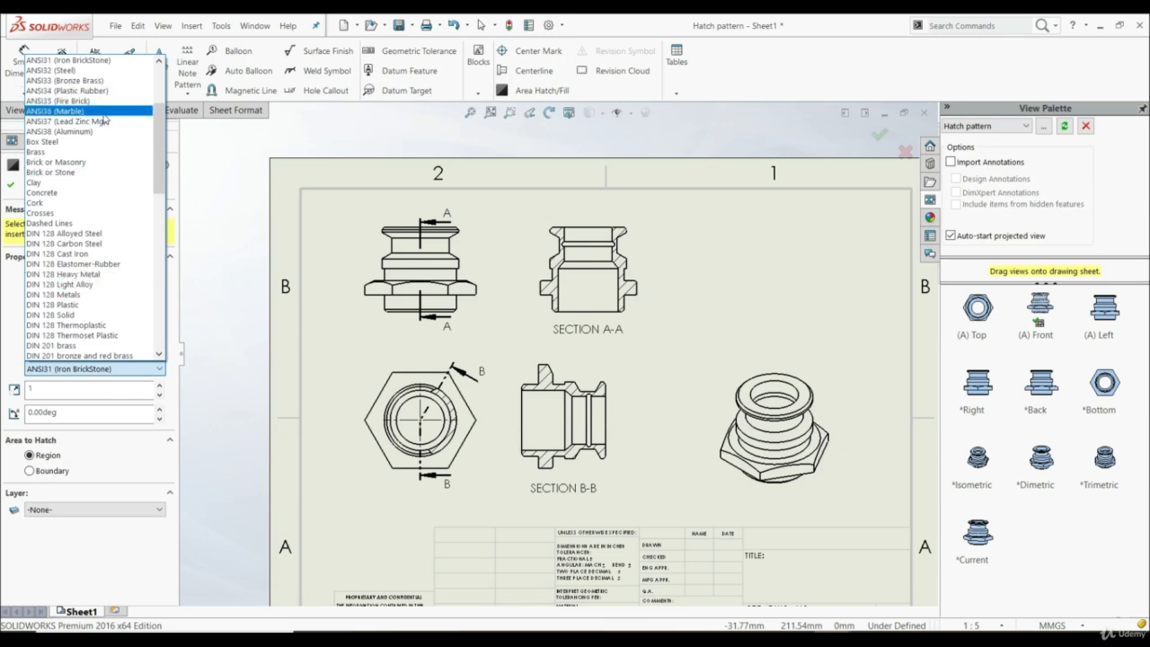
{"action": "left_click", "coordinate": [87, 295]}
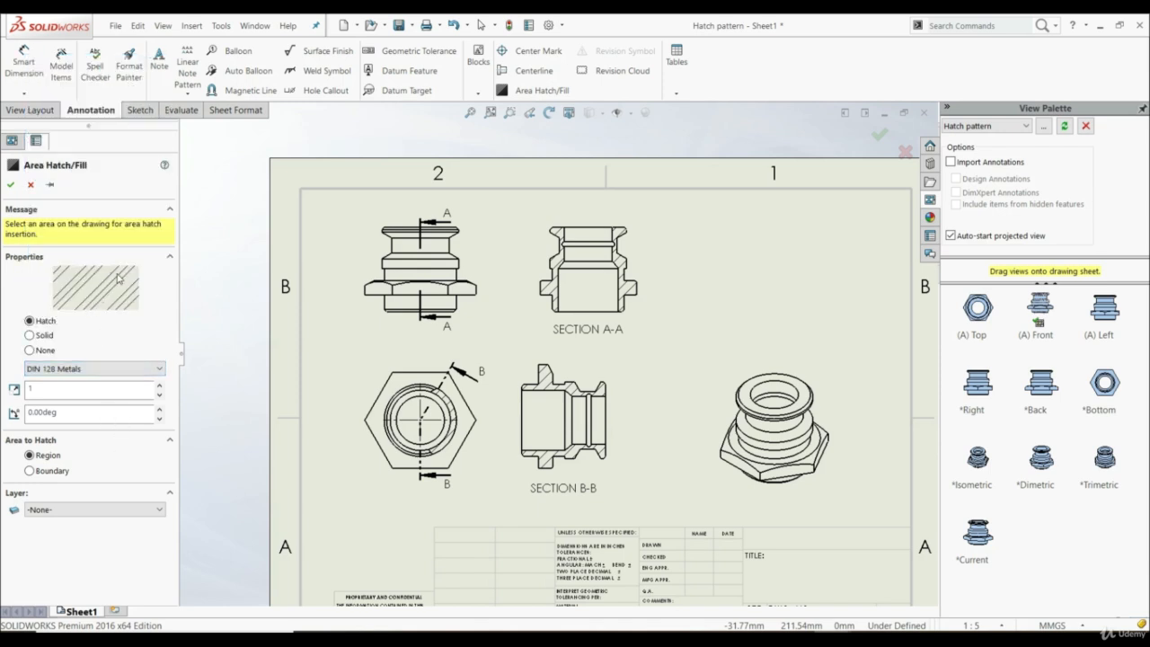
{"action": "left_click", "coordinate": [112, 369]}
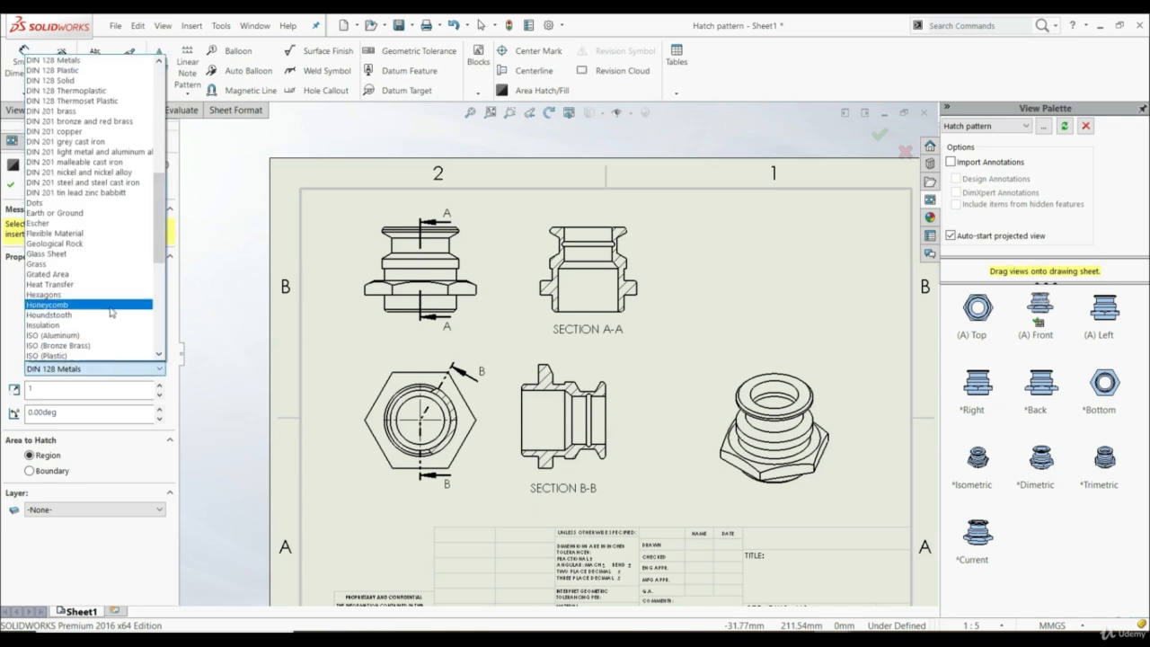
{"action": "left_click", "coordinate": [99, 346]}
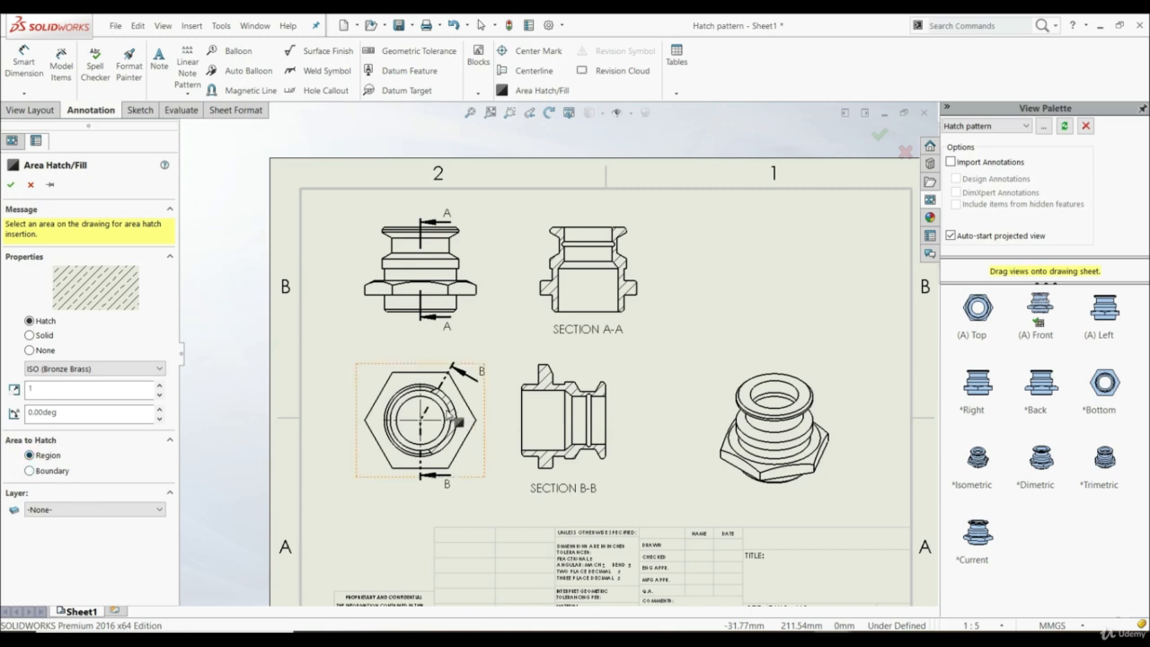
- Hatch the hexagonal face around the bore at a pattern scale of 0.5, trying hatch angles such as 40 and 15 degrees
{"action": "scroll", "coordinate": [456, 419], "scroll_direction": "down", "scroll_amount": 2}
{"action": "left_click", "coordinate": [364, 418]}
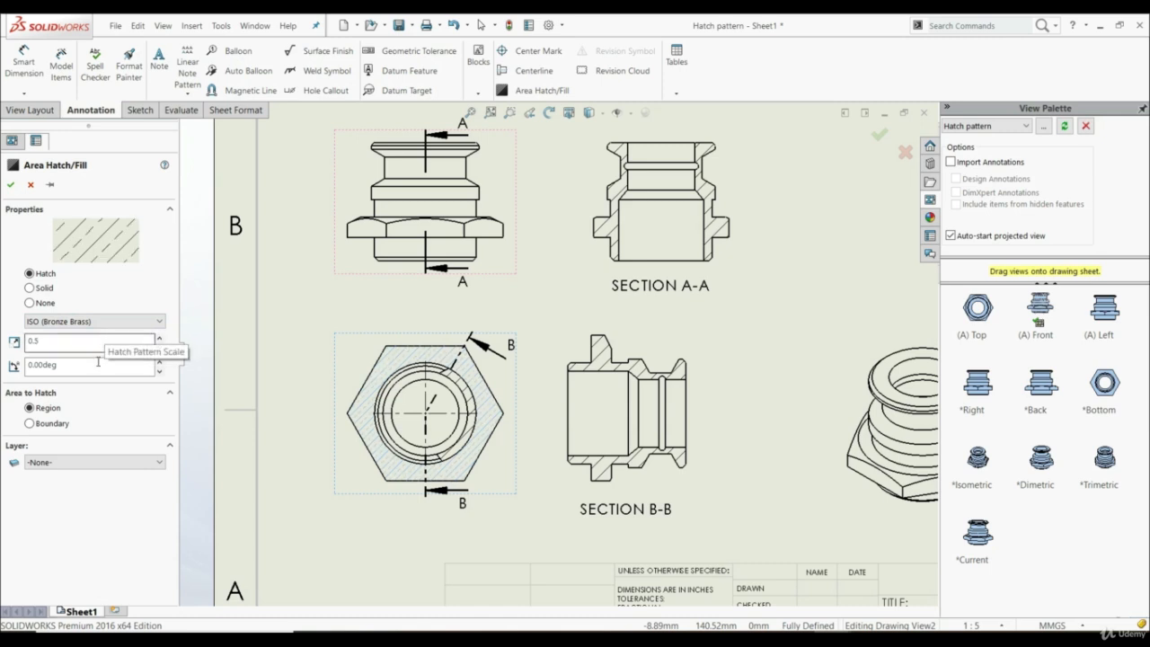
{"action": "left_click", "coordinate": [160, 363]}
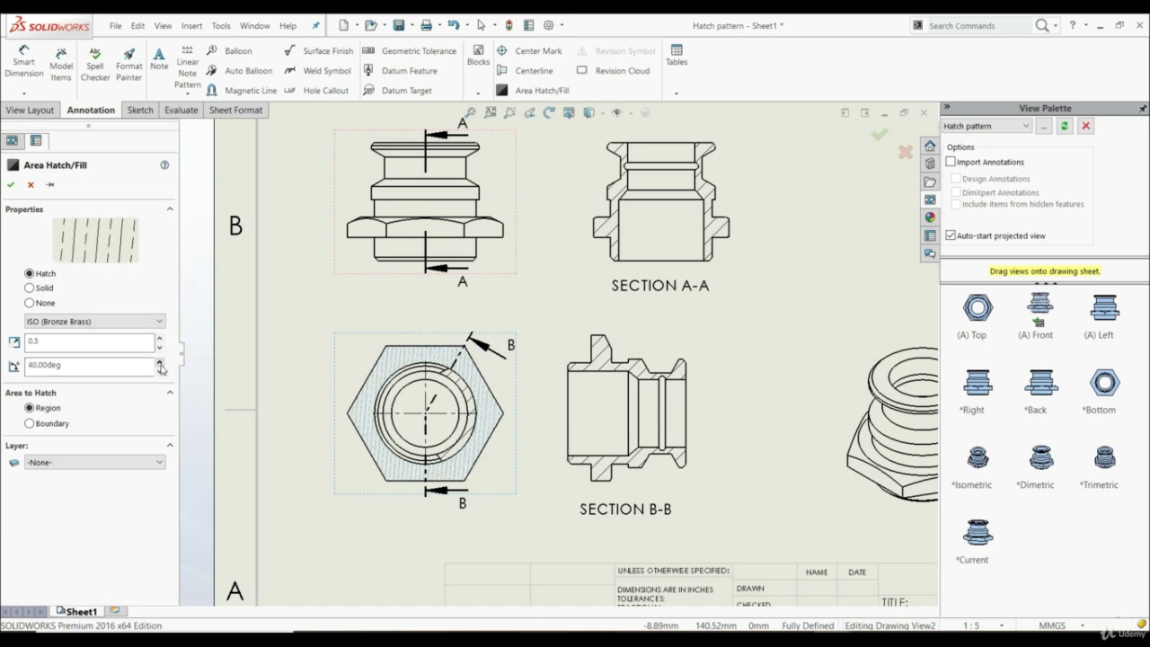
{"action": "left_click", "coordinate": [161, 372]}
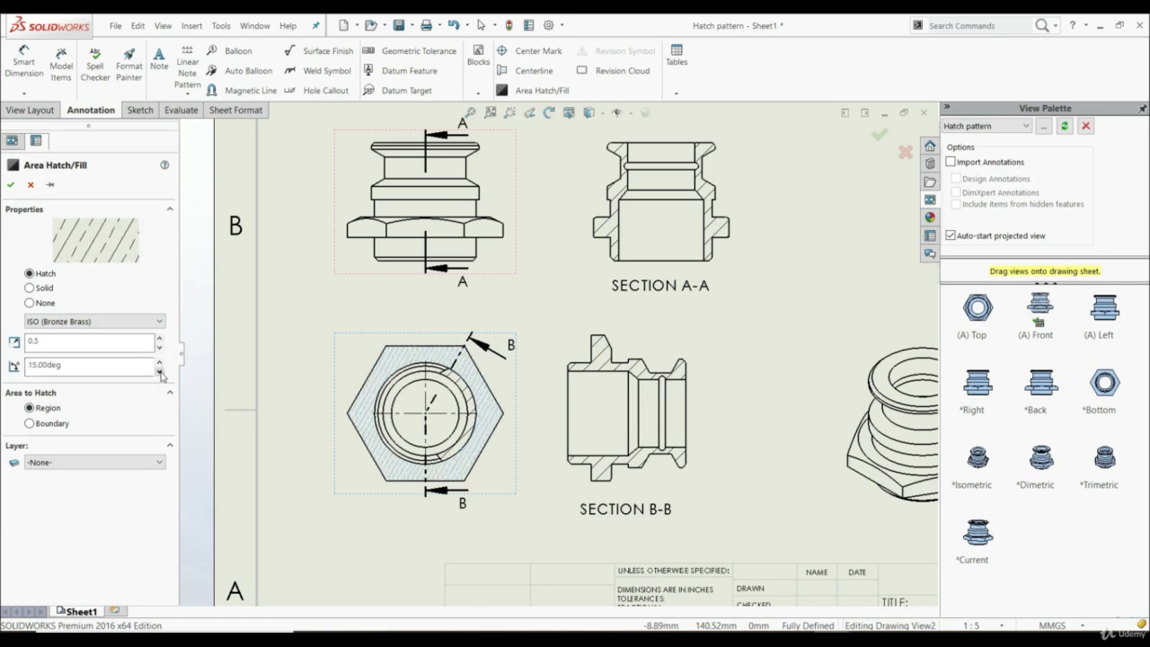
{"action": "left_click", "coordinate": [161, 373]}
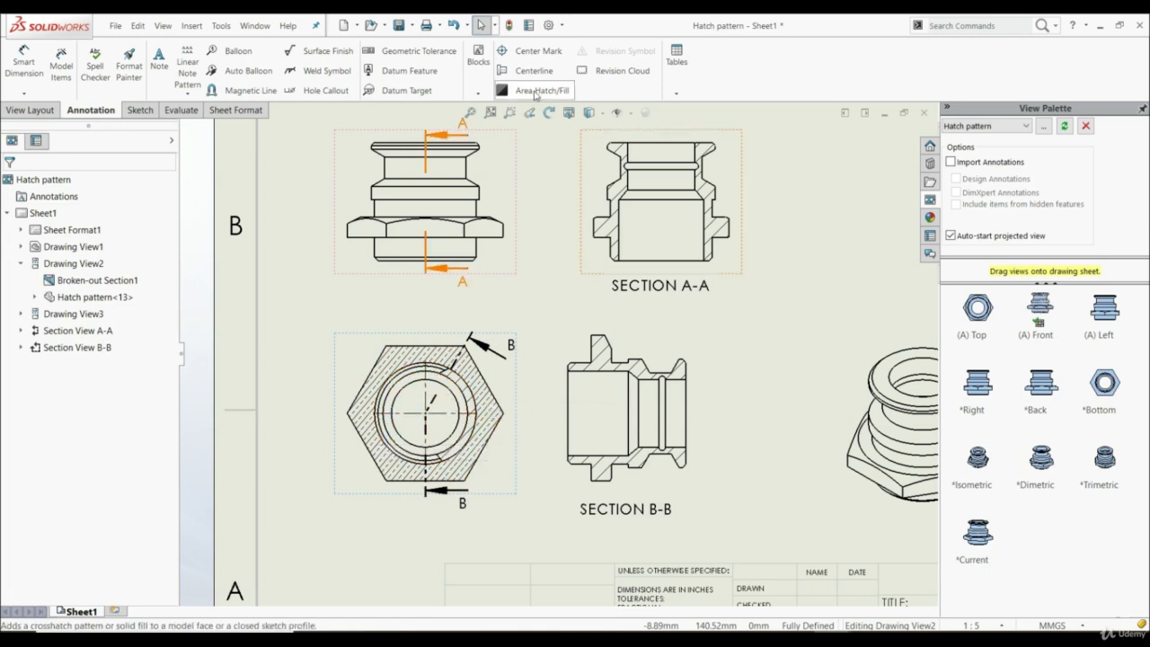
- Apply a Solid area fill to the ring-shaped top face of the fitting in the isometric view
{"action": "left_click", "coordinate": [536, 94]}
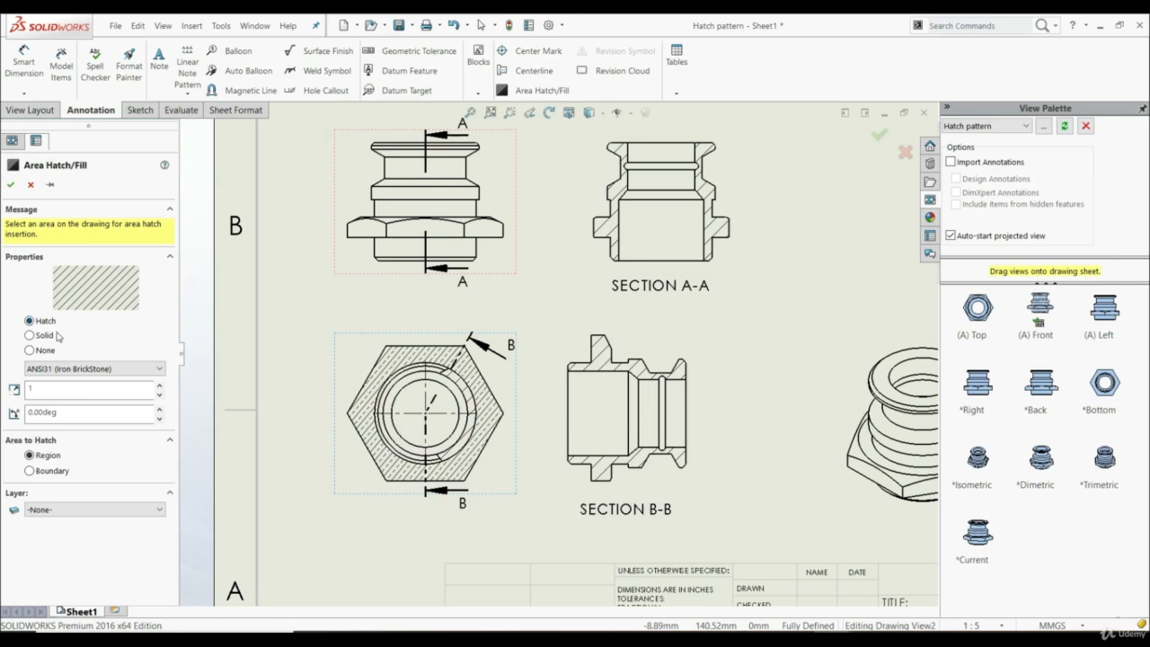
{"action": "left_click", "coordinate": [36, 336]}
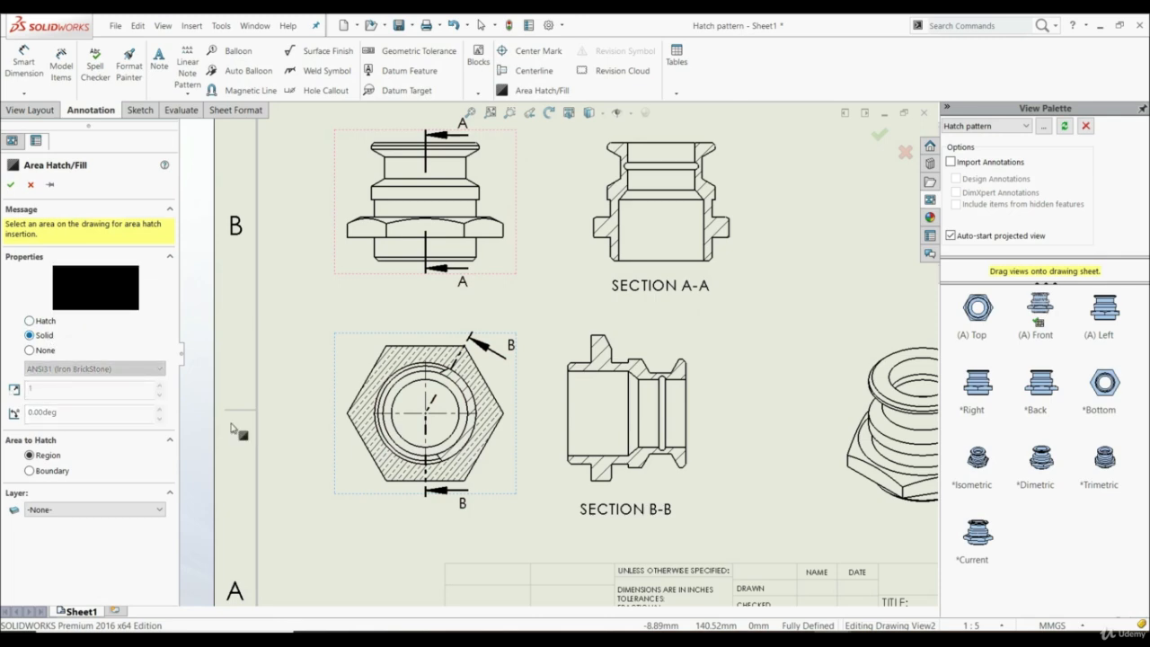
{"action": "scroll", "coordinate": [866, 467], "scroll_direction": "down", "scroll_amount": 2}
{"action": "scroll", "coordinate": [861, 472], "scroll_direction": "up", "scroll_amount": 1}
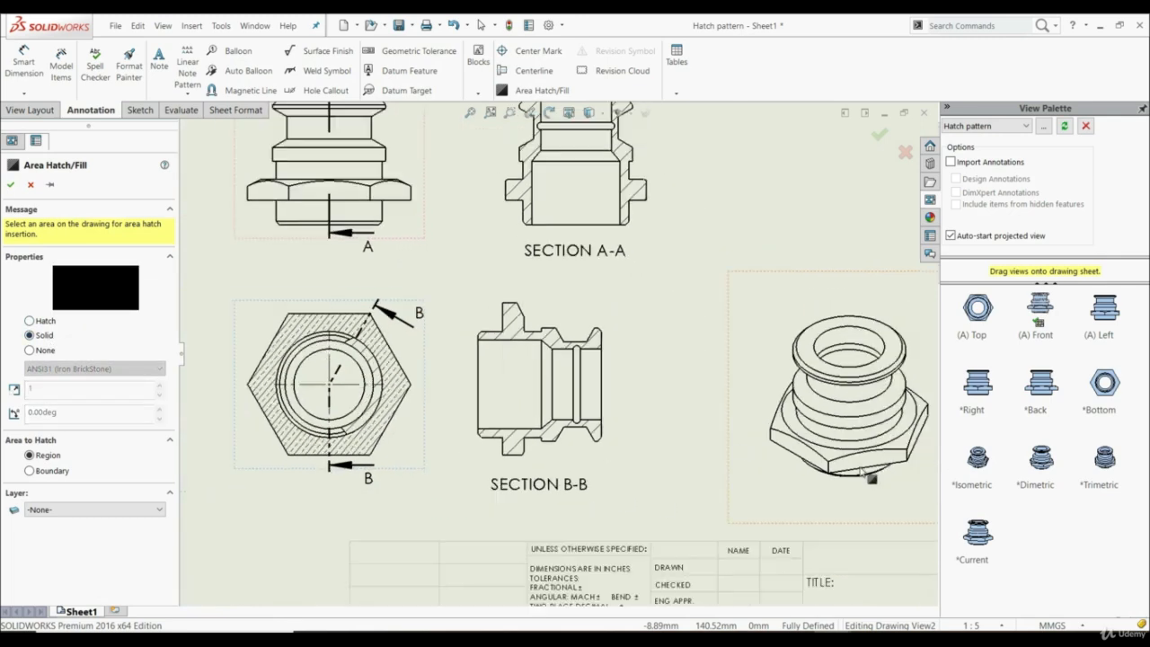
{"action": "scroll", "coordinate": [831, 472], "scroll_direction": "up", "scroll_amount": 1}
{"action": "scroll", "coordinate": [719, 373], "scroll_direction": "down", "scroll_amount": 3}
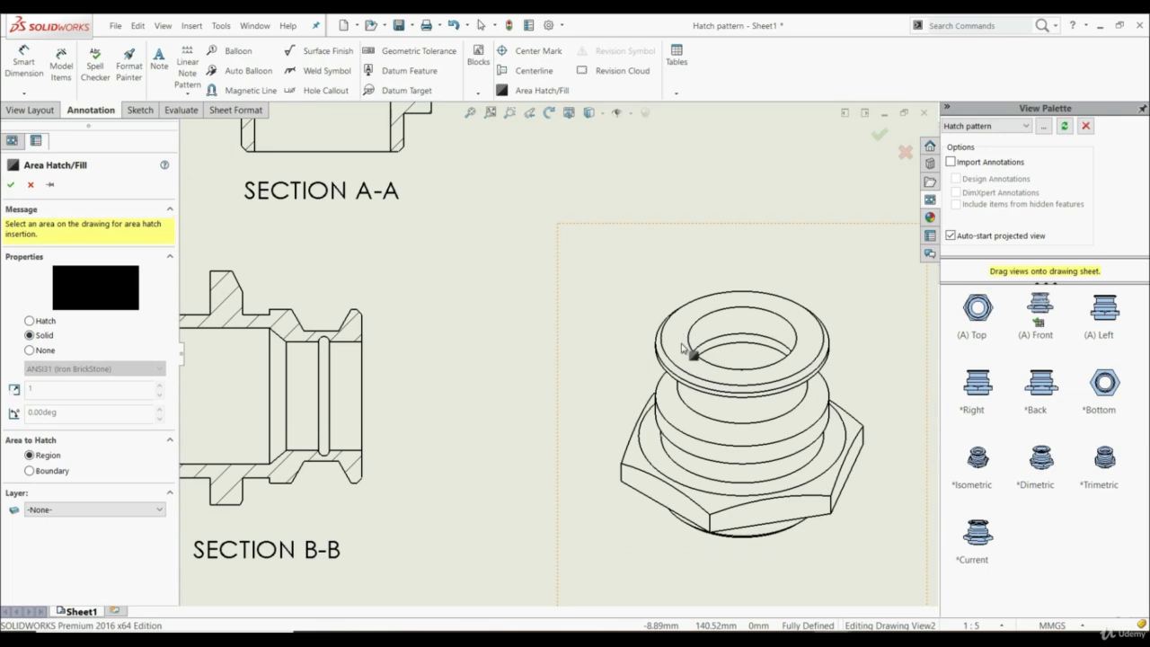
{"action": "left_click", "coordinate": [682, 348]}
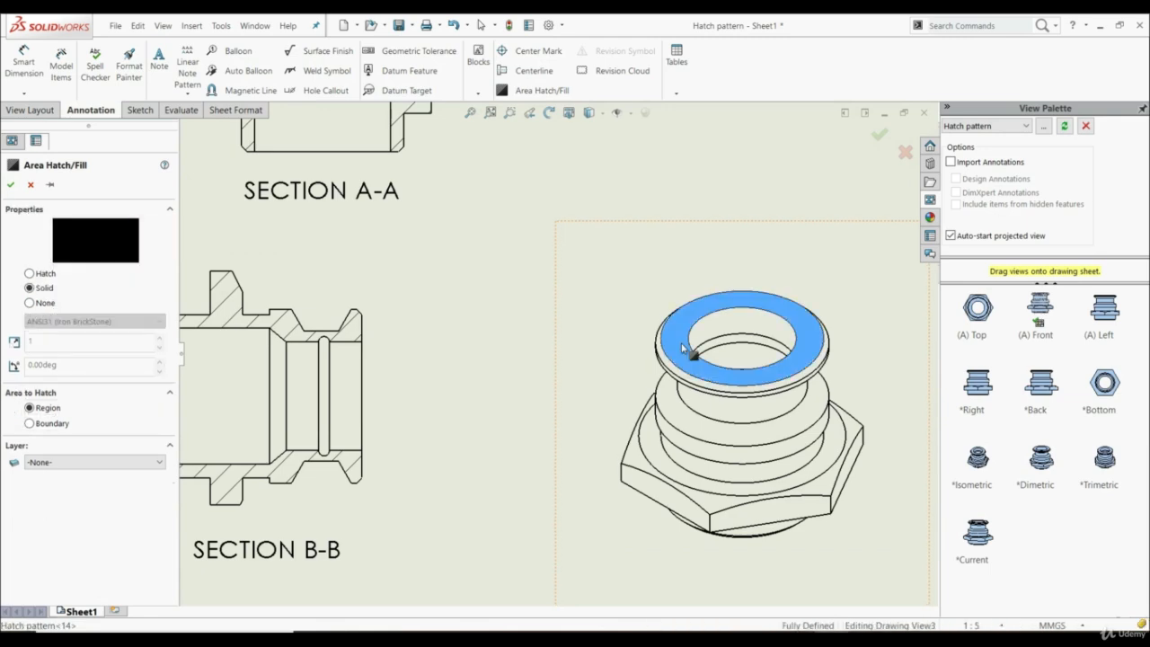
{"action": "left_click", "coordinate": [11, 185]}
{"action": "key", "text": "f"}
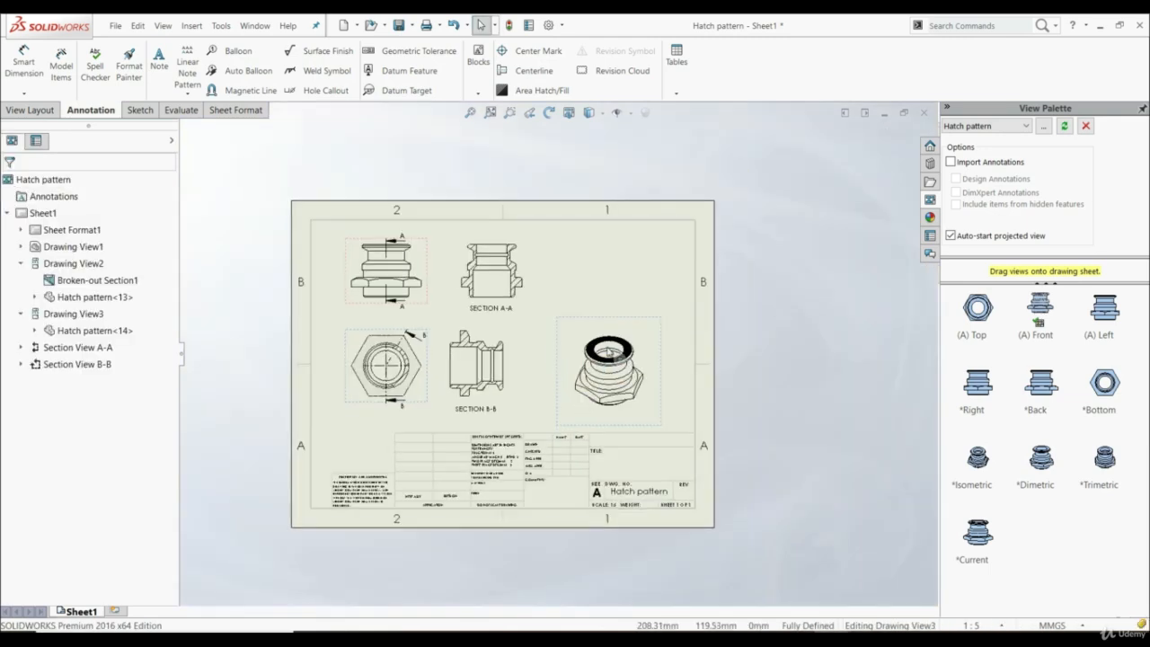
- Edit the hexagonal face's hatch to a pattern scale of 0.125 and an angle of -25 degrees
{"action": "scroll", "coordinate": [422, 328], "scroll_direction": "down", "scroll_amount": 3}
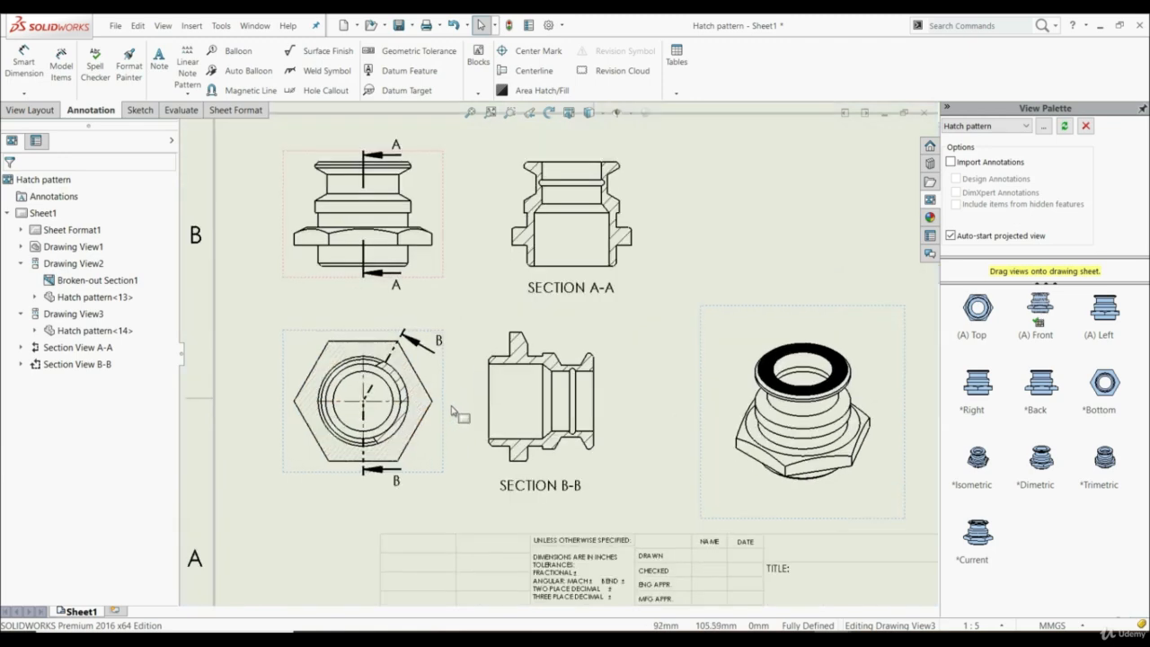
{"action": "scroll", "coordinate": [288, 364], "scroll_direction": "down", "scroll_amount": 2}
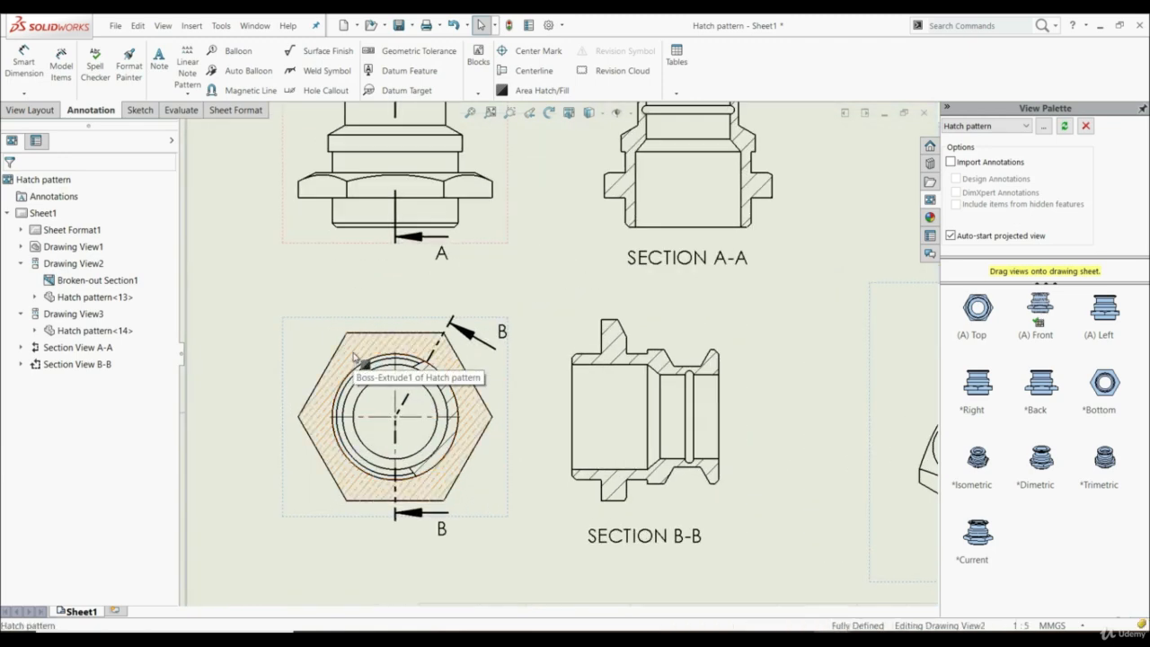
{"action": "left_click", "coordinate": [355, 358]}
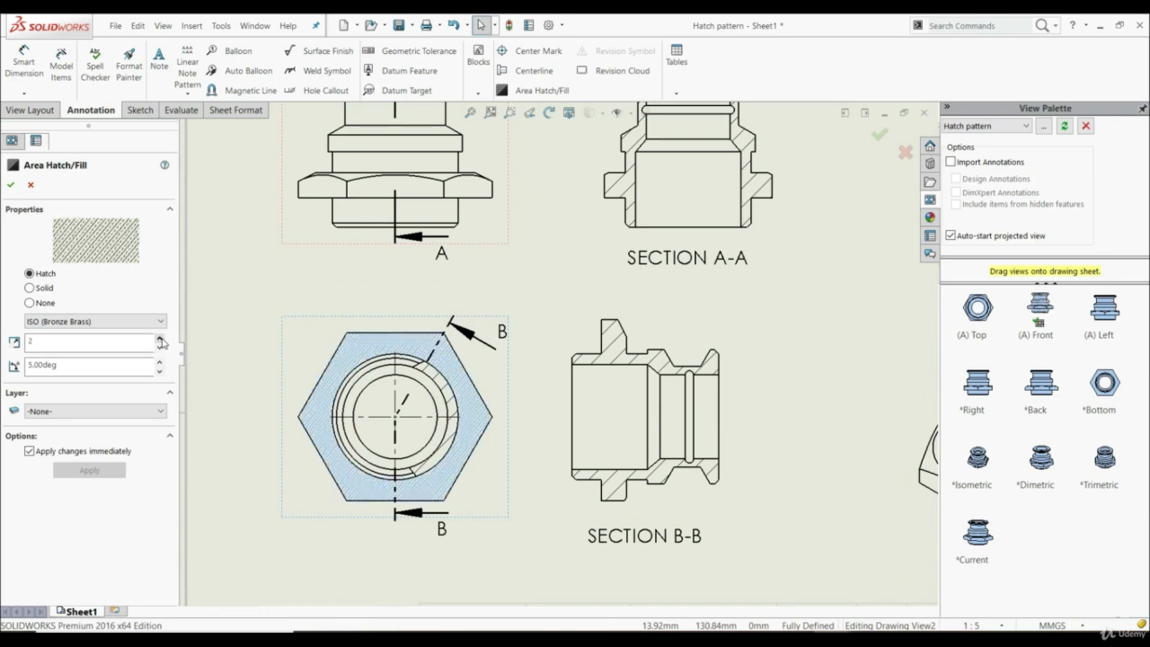
{"action": "left_click", "coordinate": [160, 349]}
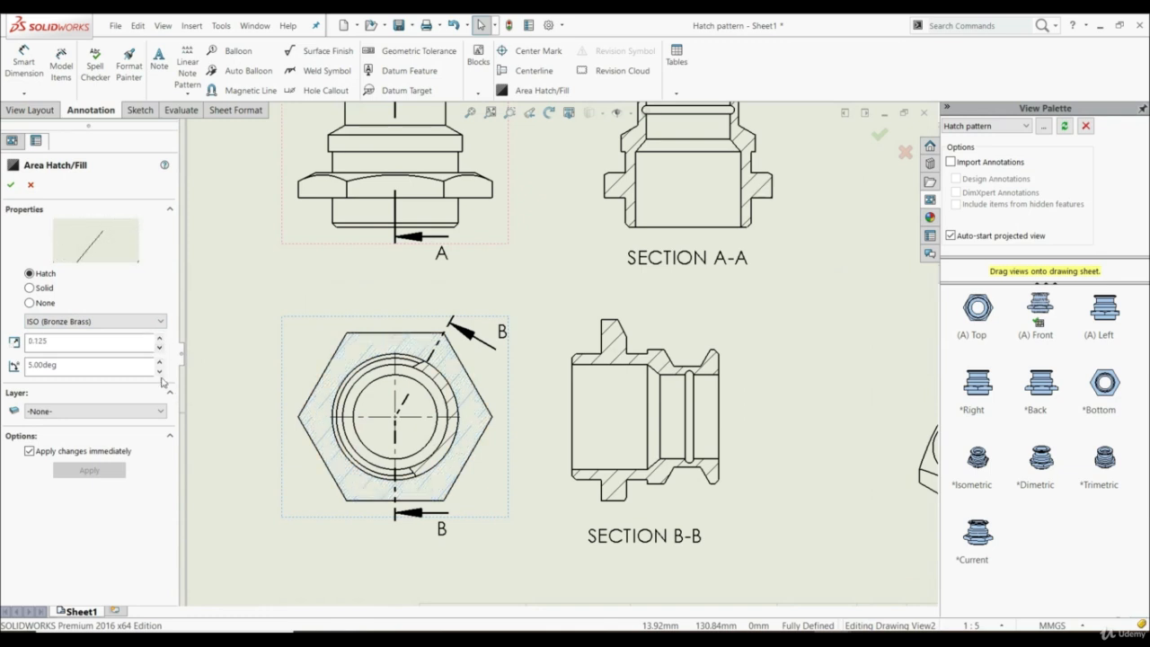
{"action": "left_click", "coordinate": [161, 373]}
{"action": "left_click", "coordinate": [161, 373]}
{"action": "left_click", "coordinate": [161, 373]}
{"action": "left_click", "coordinate": [10, 184]}
{"action": "key", "text": "f"}
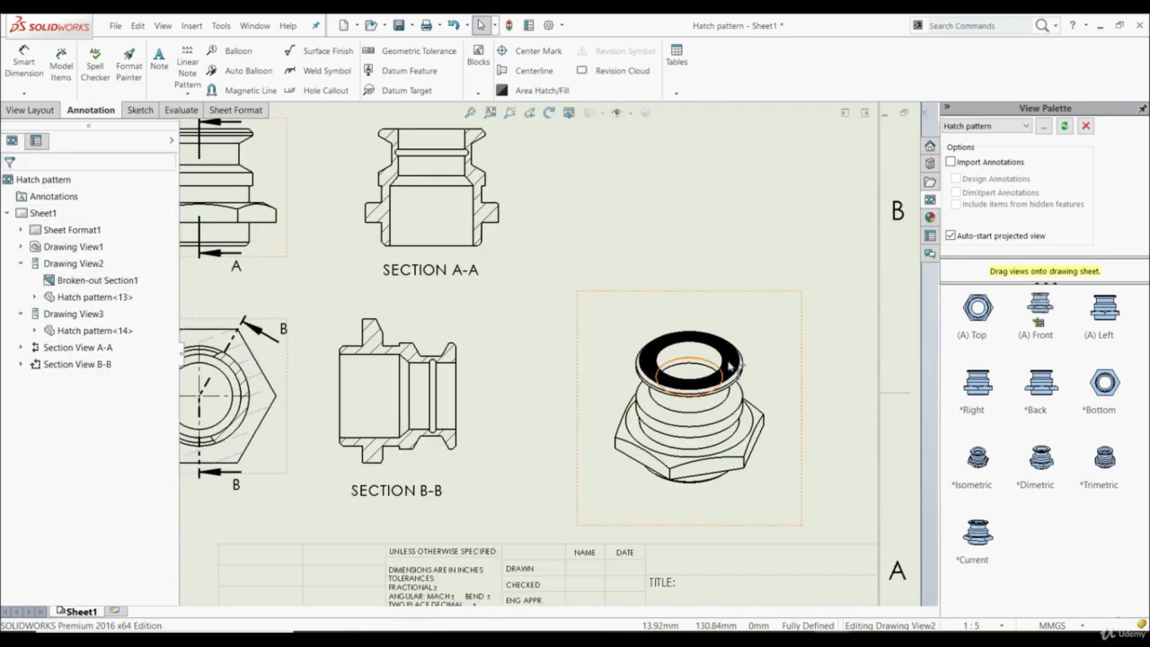
- Change the isometric view's top ring fill from Solid to an ISO (Bronze Brass) hatch and adjust its pattern scale
{"action": "scroll", "coordinate": [656, 349], "scroll_direction": "down", "scroll_amount": 3}
{"action": "left_click", "coordinate": [650, 359]}
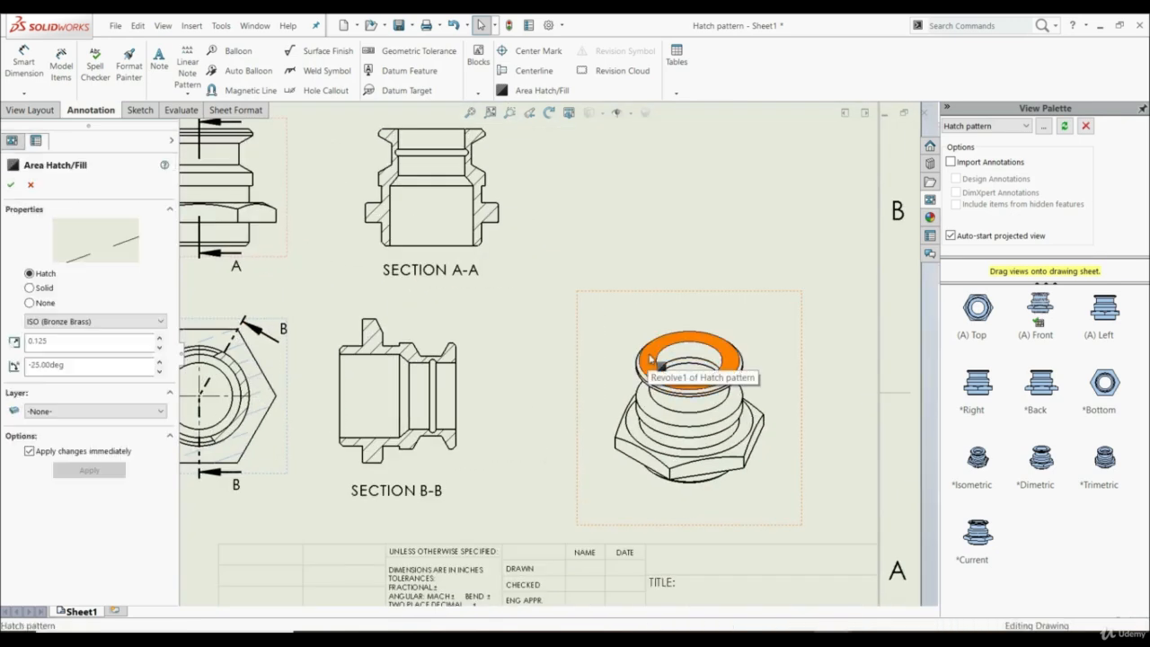
{"action": "left_click", "coordinate": [43, 287]}
{"action": "left_click", "coordinate": [40, 275]}
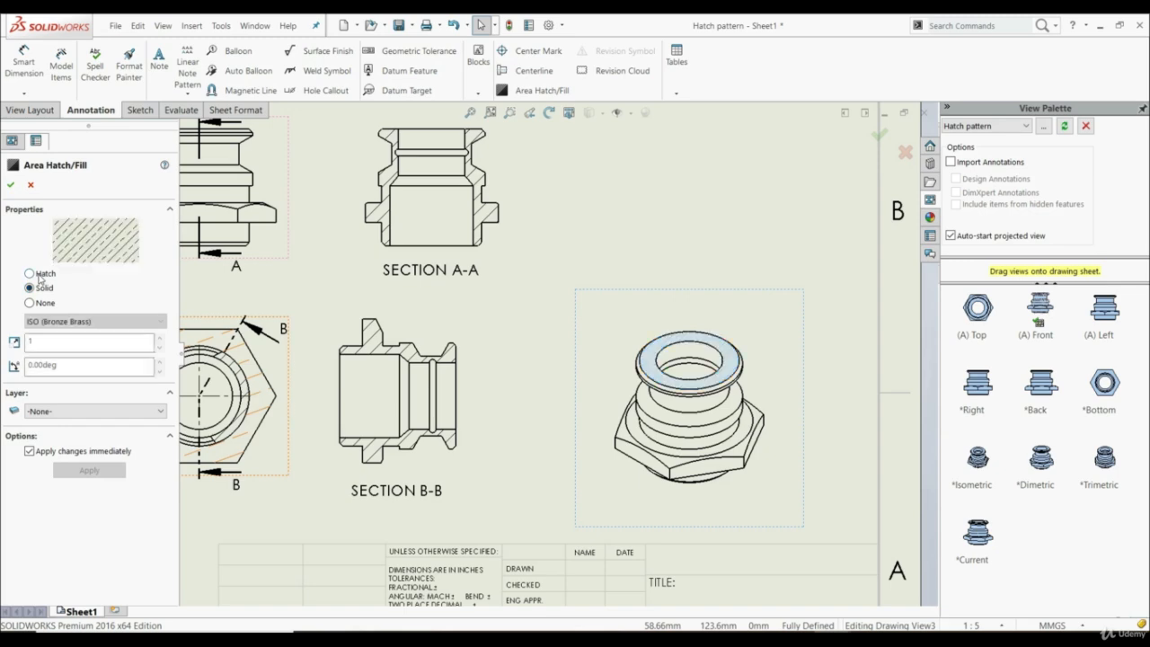
{"action": "left_click", "coordinate": [159, 349]}
{"action": "left_click", "coordinate": [11, 184]}
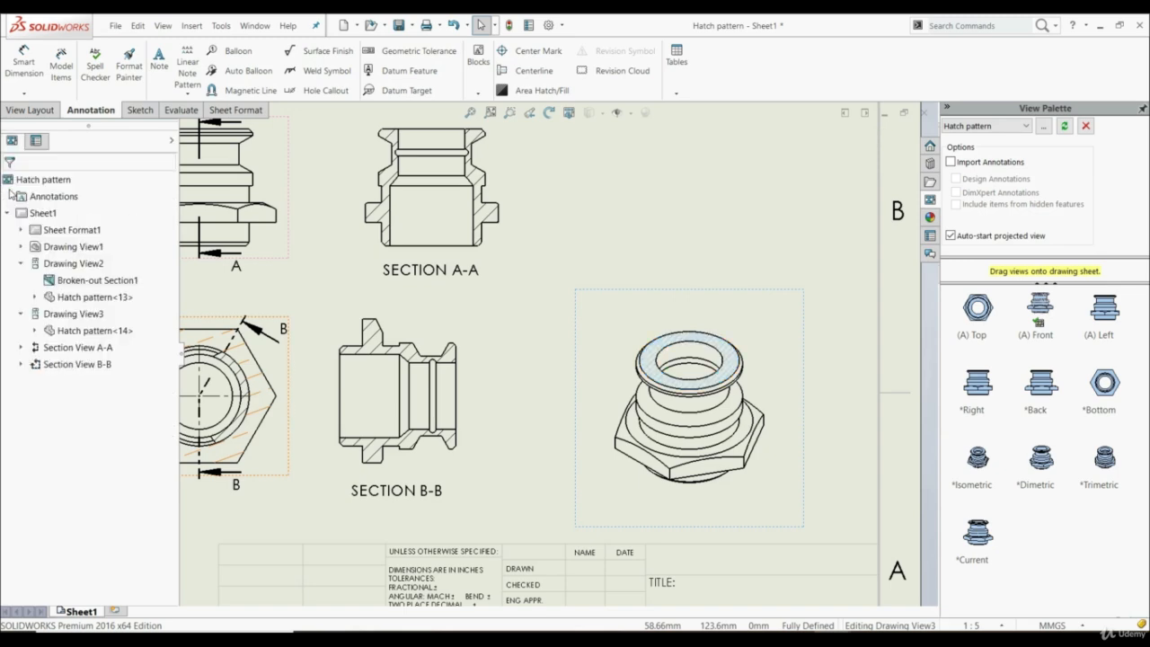
- Examine the hatch properties of the cut area in Section A-A and close them without changes
{"action": "key", "text": "f"}
{"action": "scroll", "coordinate": [485, 310], "scroll_direction": "up", "scroll_amount": 5}
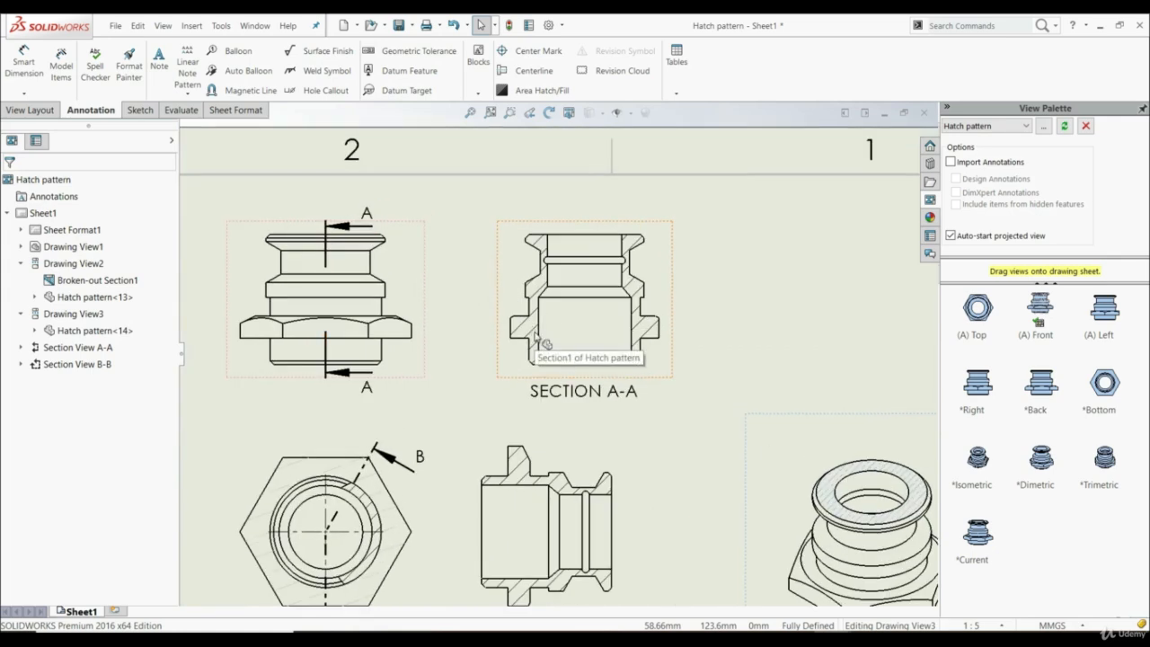
{"action": "key", "text": "f"}
{"action": "scroll", "coordinate": [508, 459], "scroll_direction": "up", "scroll_amount": 3}
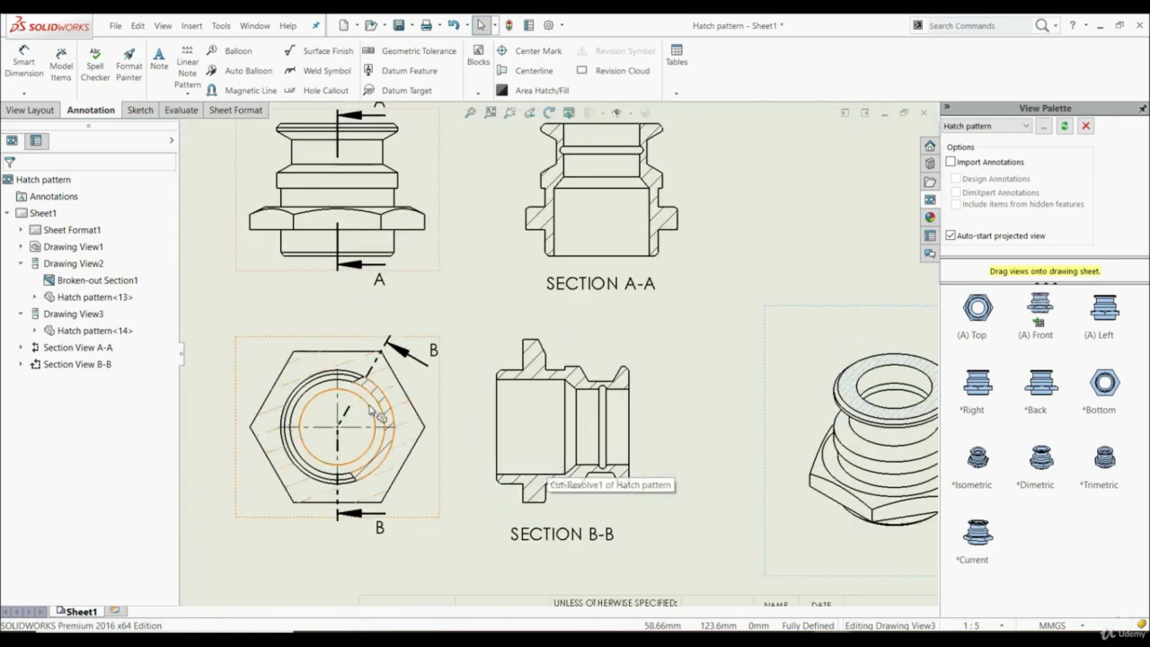
{"action": "key", "text": "f"}
{"action": "scroll", "coordinate": [570, 347], "scroll_direction": "up", "scroll_amount": 3}
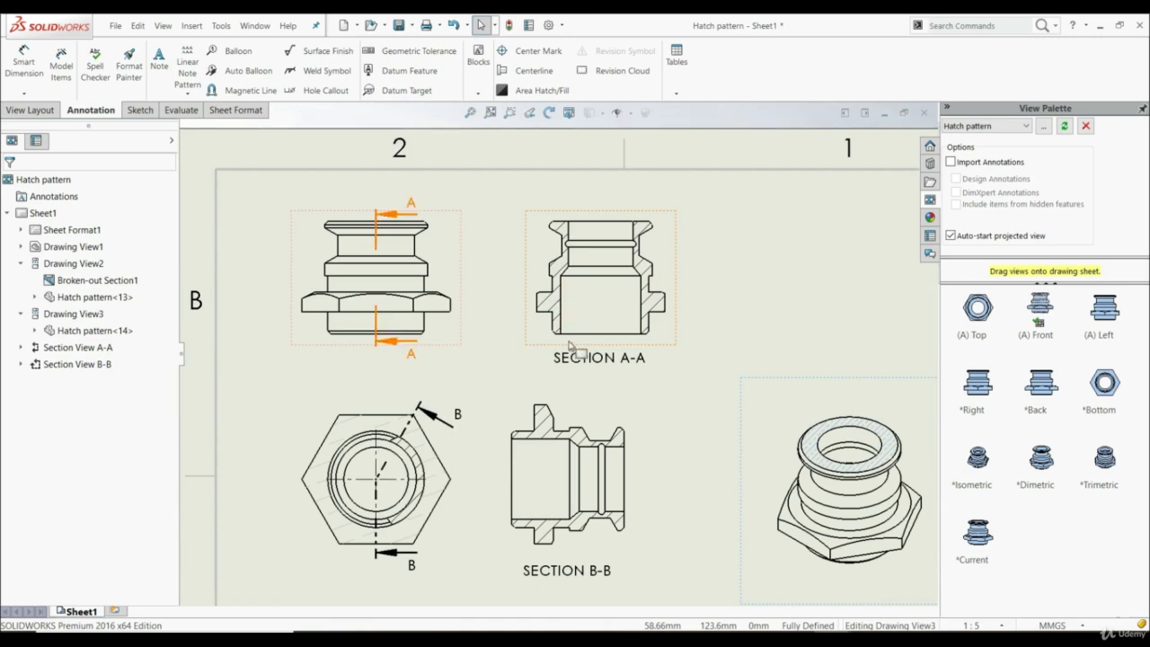
{"action": "left_click", "coordinate": [557, 306]}
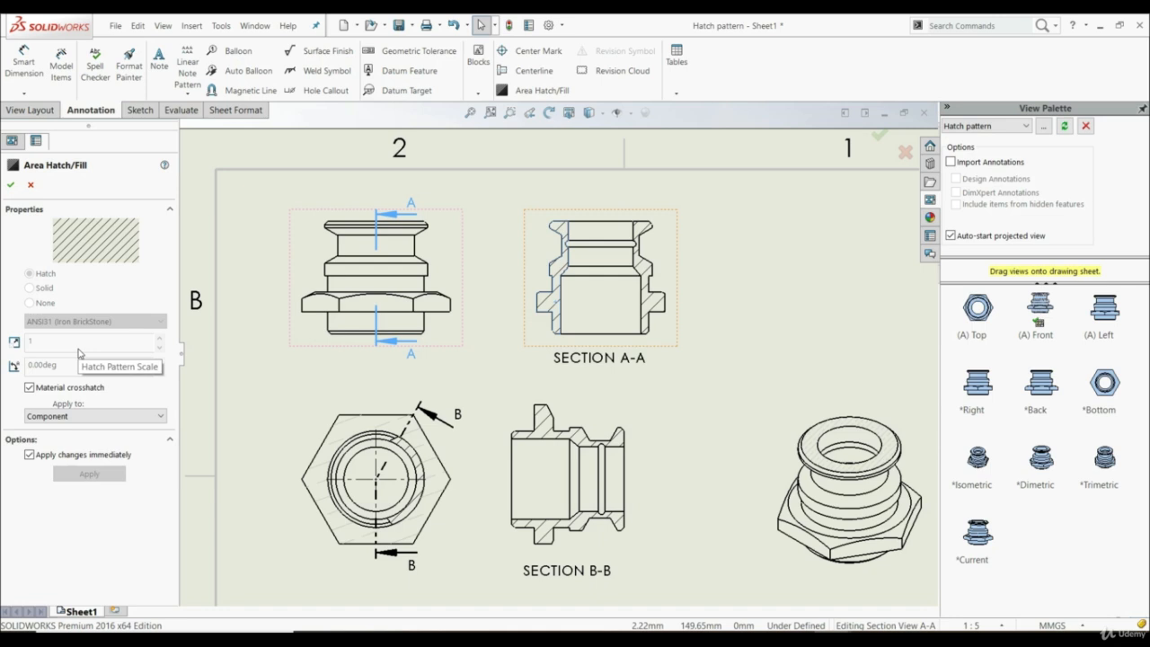
{"action": "left_click", "coordinate": [31, 186]}
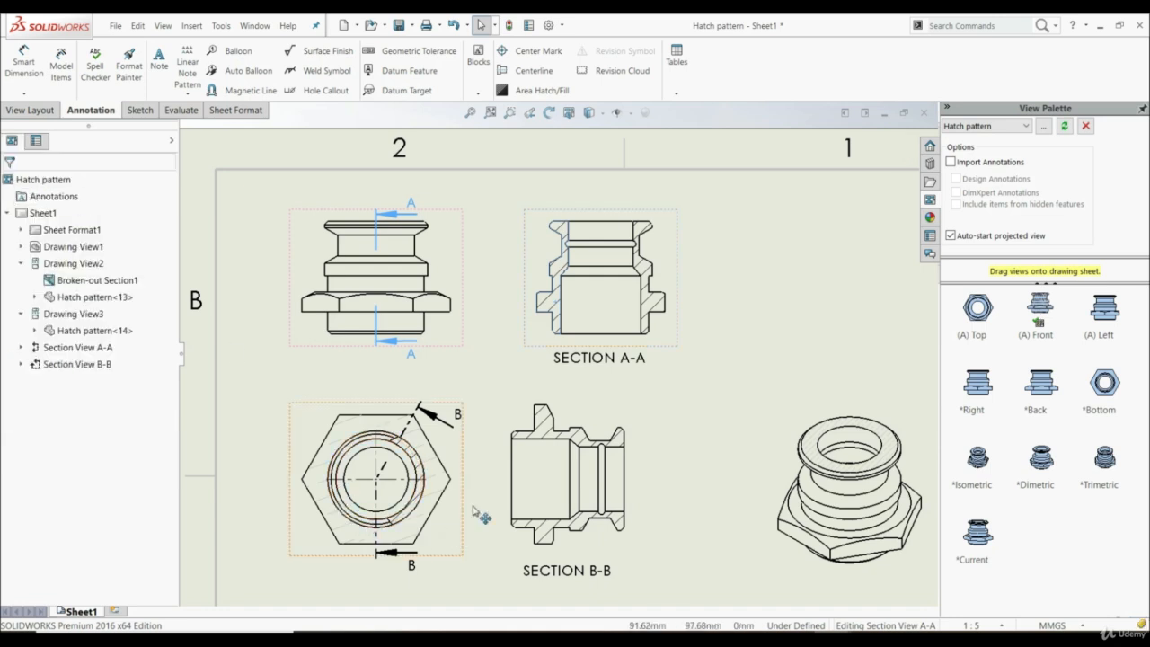